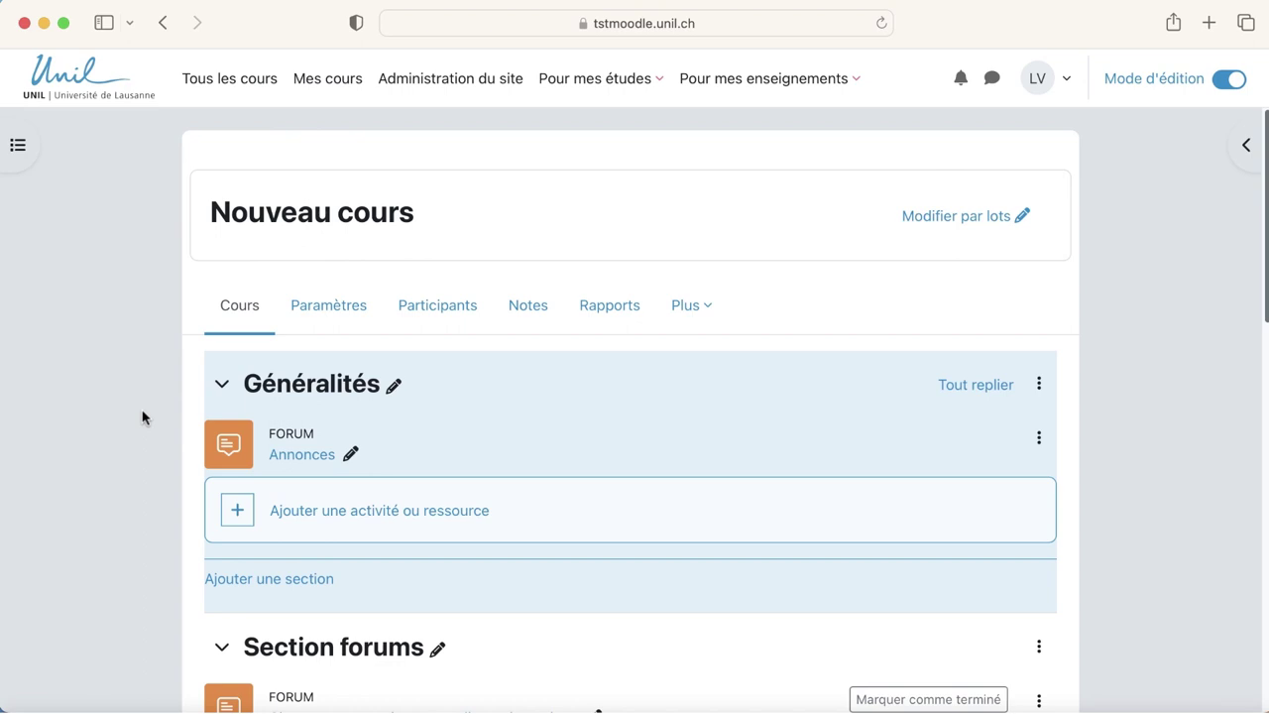
Add a Forum activity to Section forums and name it "Forum".
scroll(142, 418, "down", 8)
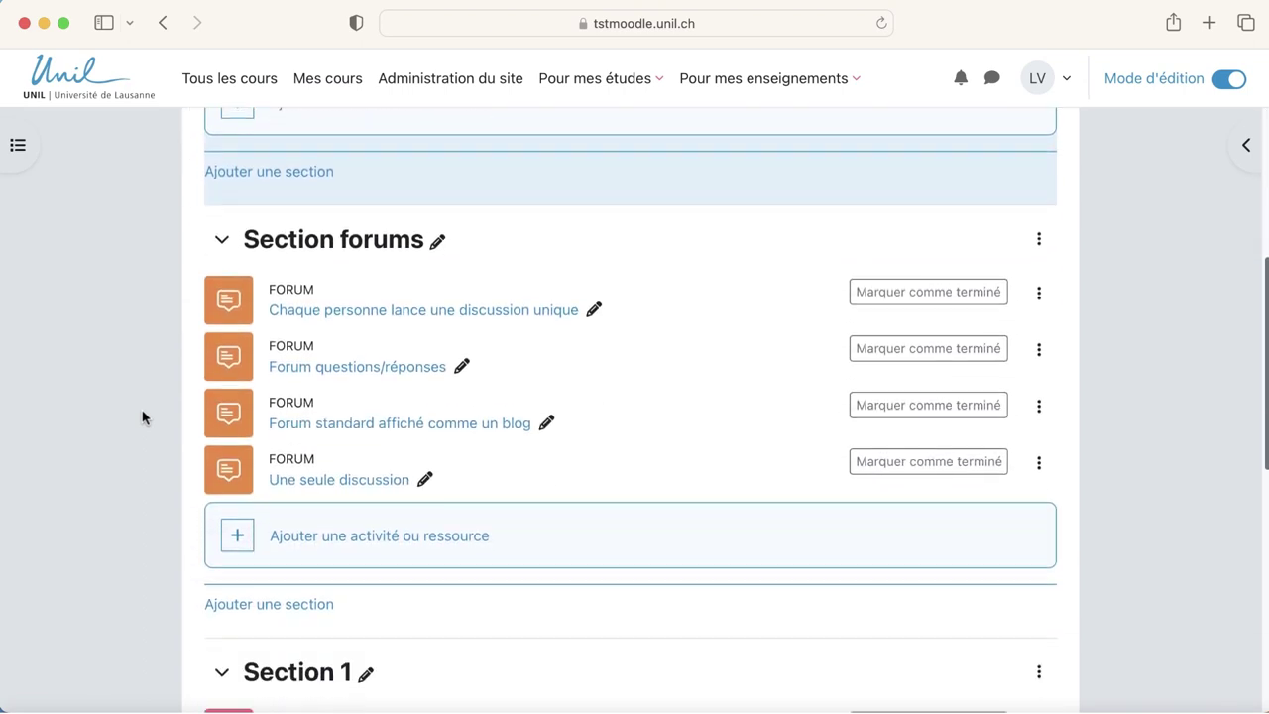
left_click(311, 548)
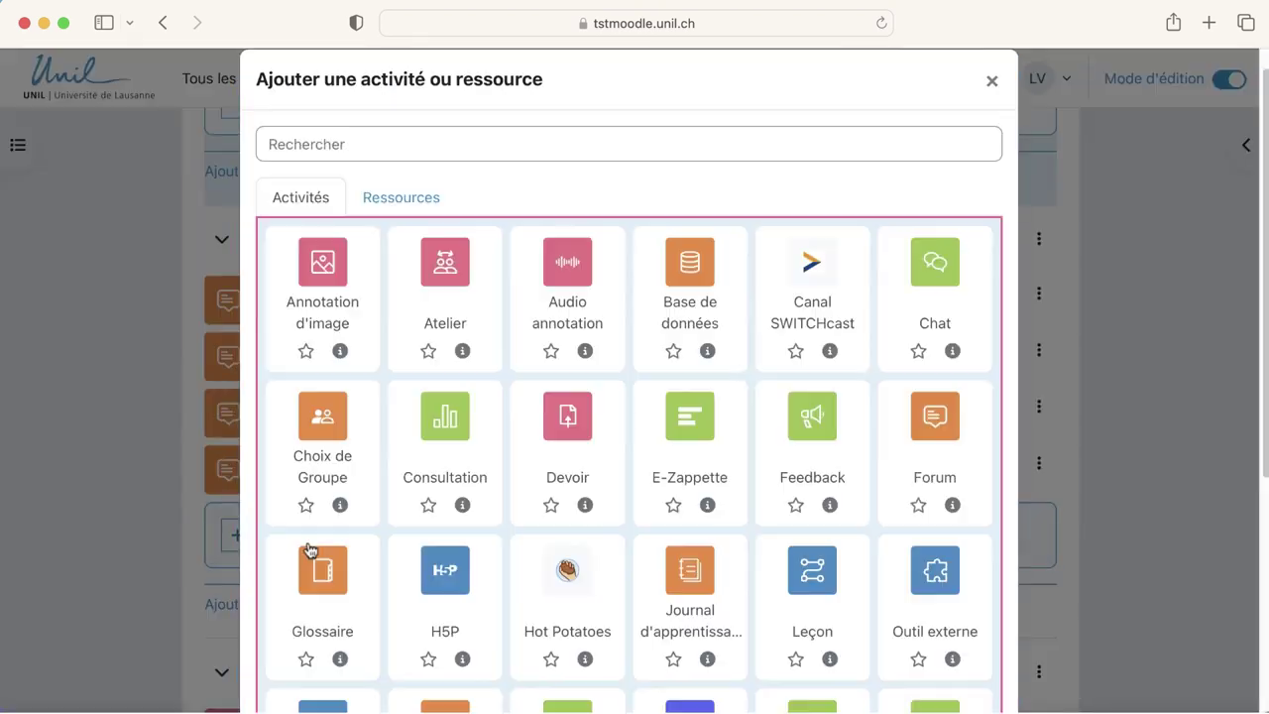
left_click(938, 462)
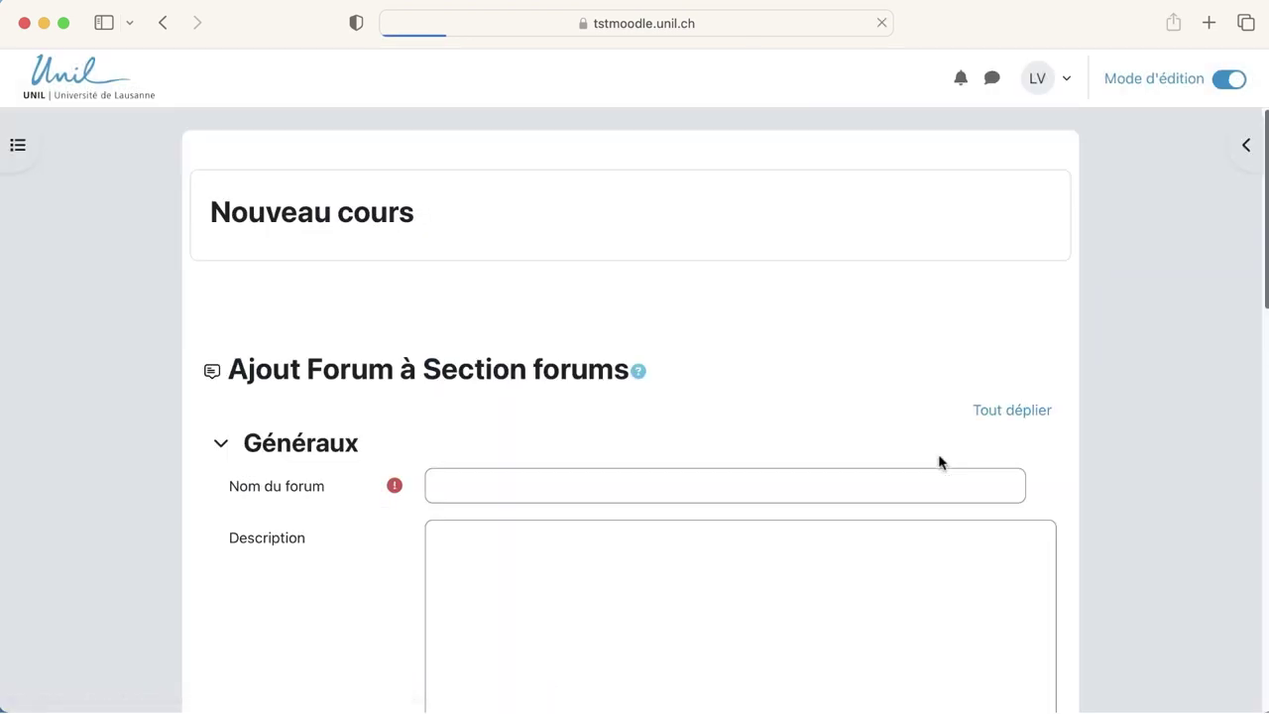
left_click(720, 473)
type("Forum")
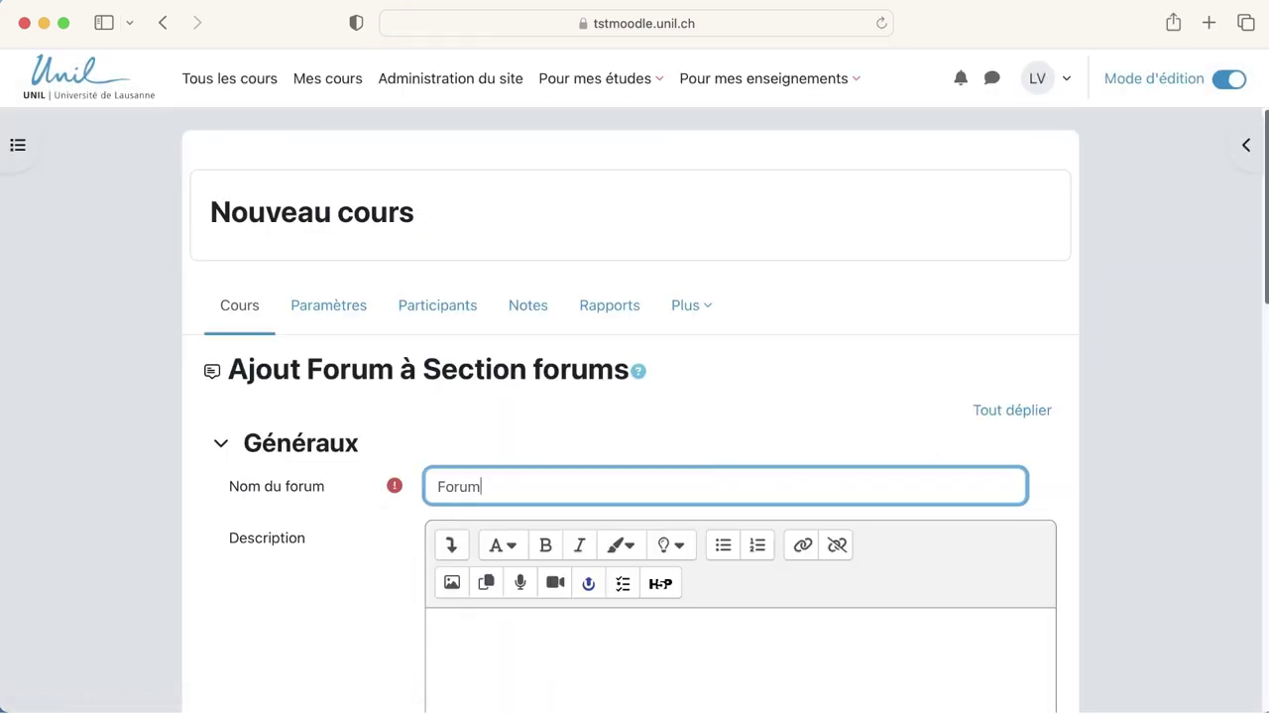
Keep the forum type as "Forum standard pour utilisation générale", then save the new forum and display it.
scroll(716, 483, "down", 5)
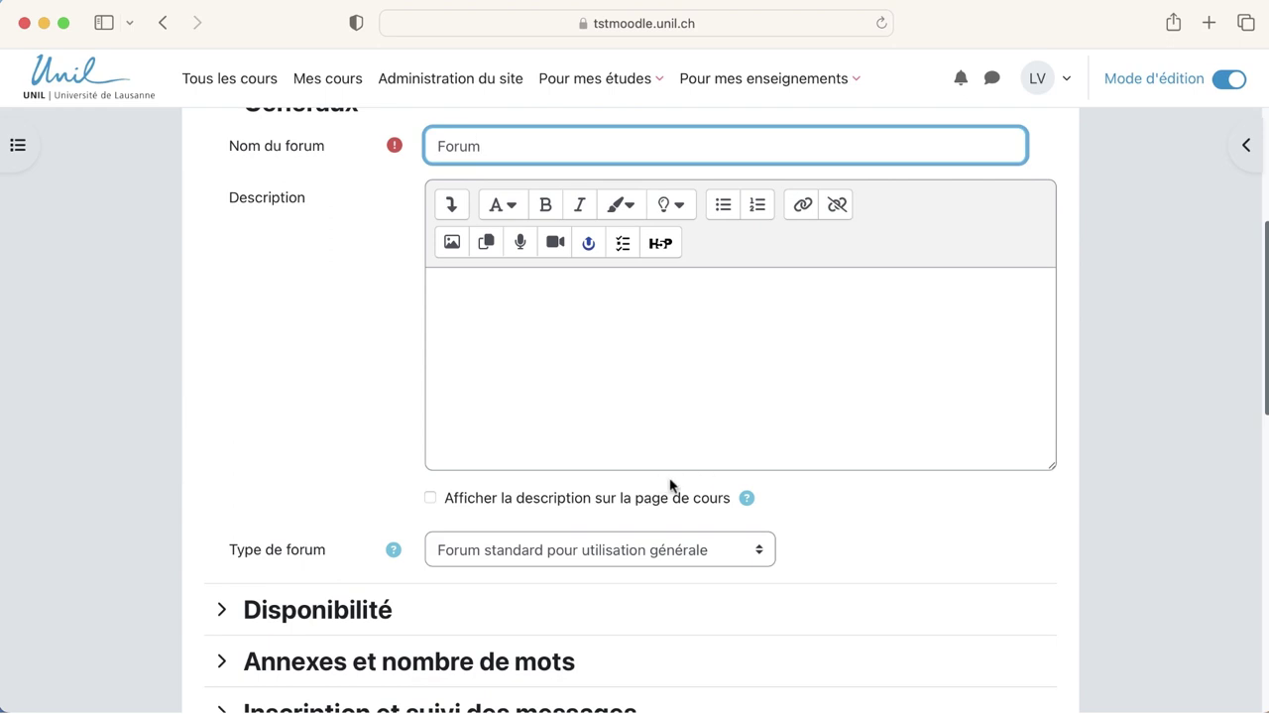
left_click(765, 551)
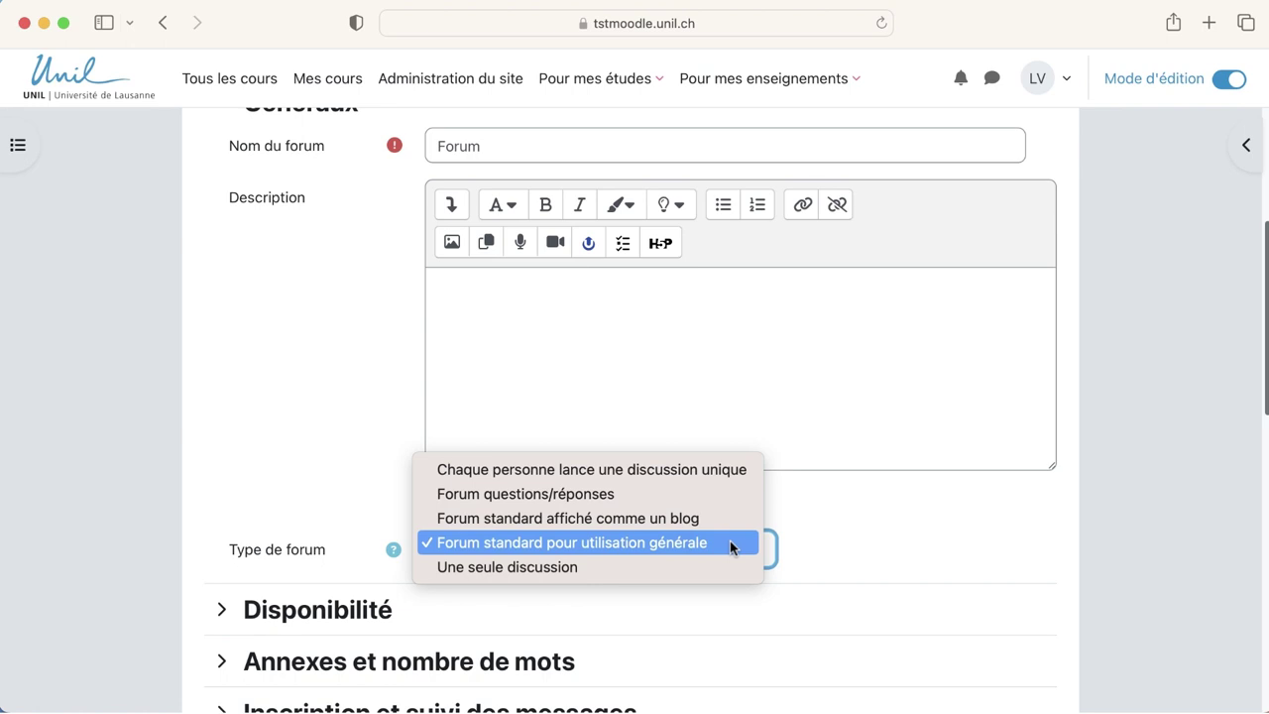
left_click(730, 543)
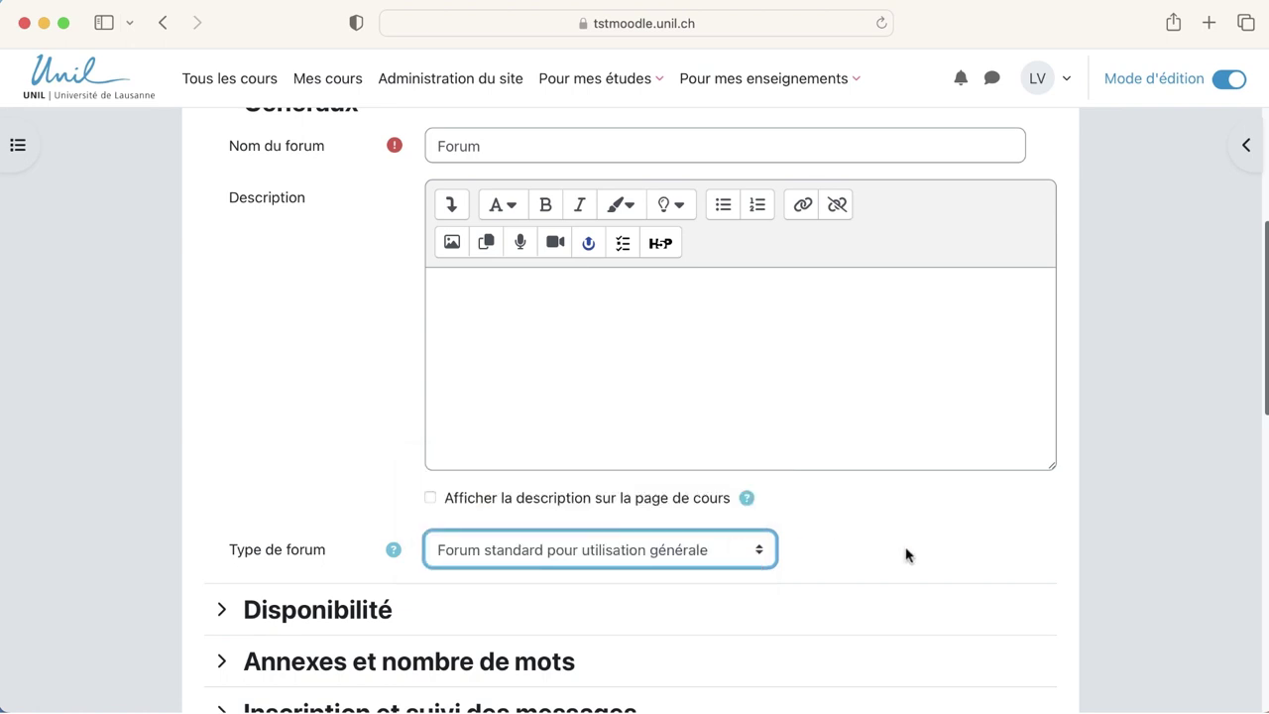
scroll(905, 554, "down", 10)
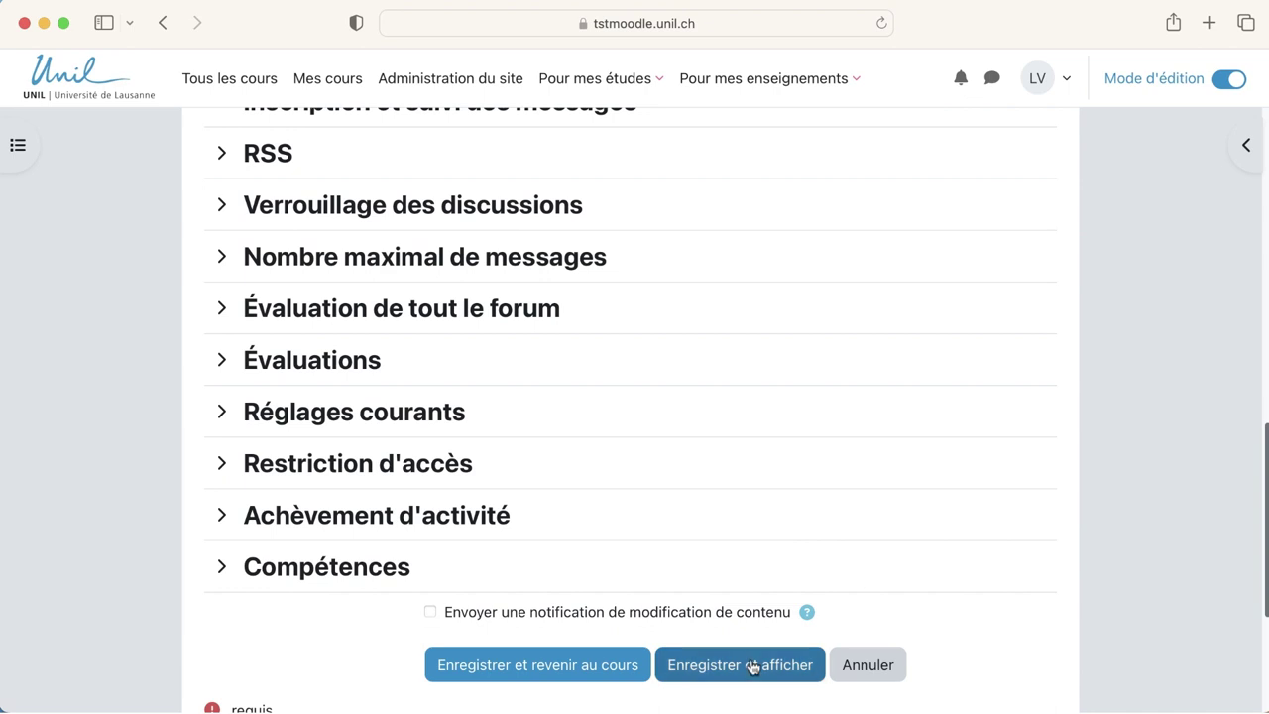
left_click(753, 665)
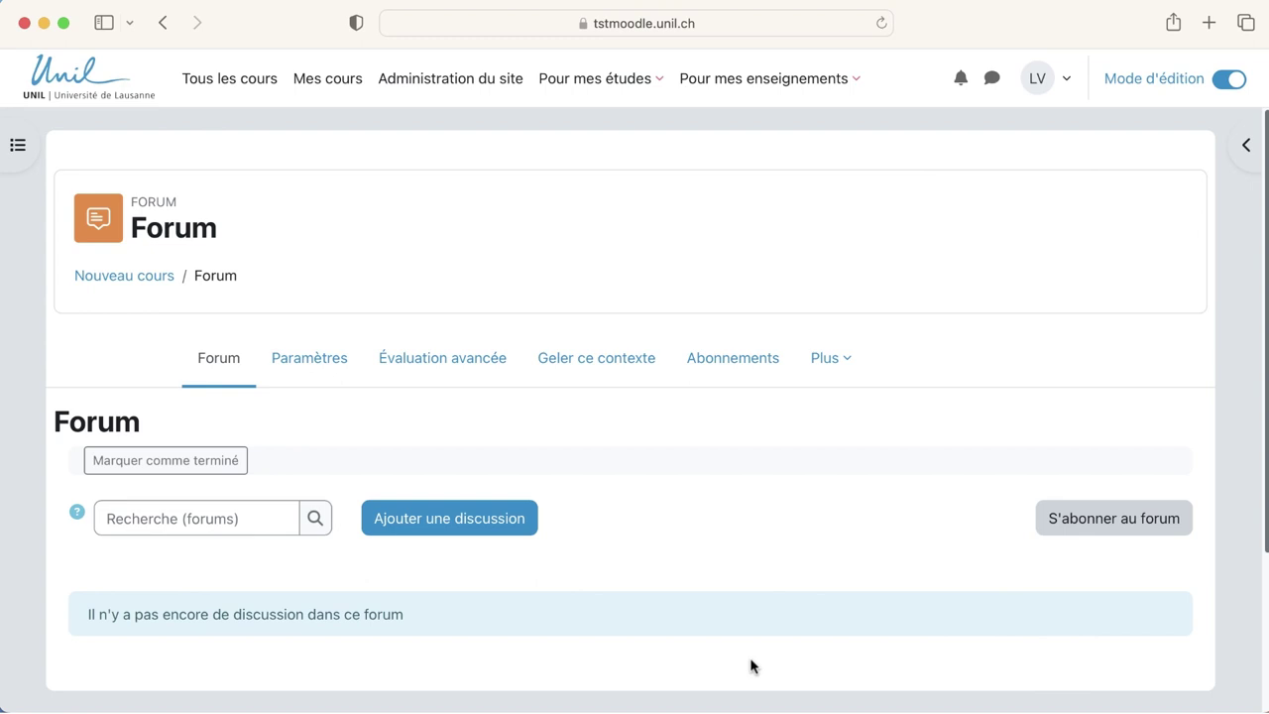
Post a discussion in the new forum with the subject "Titre" and the message "Message".
left_click(482, 531)
scroll(476, 532, "down", 3)
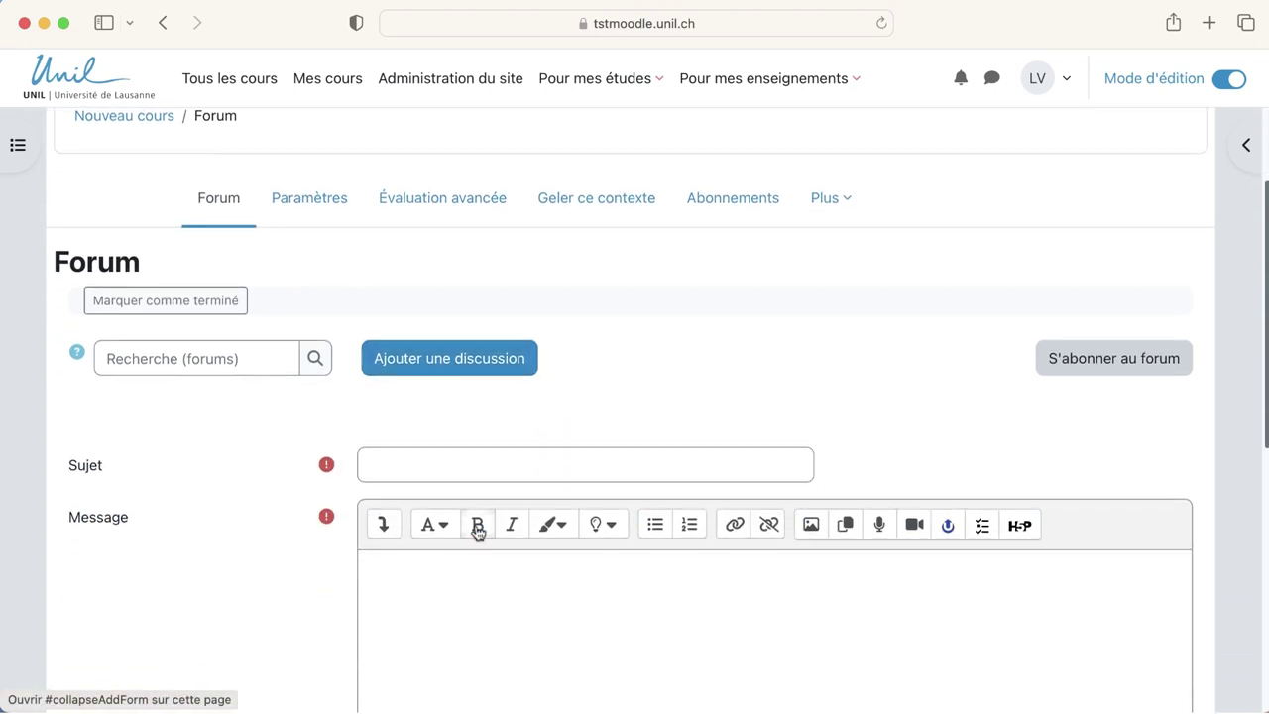
left_click(435, 464)
type("Titre")
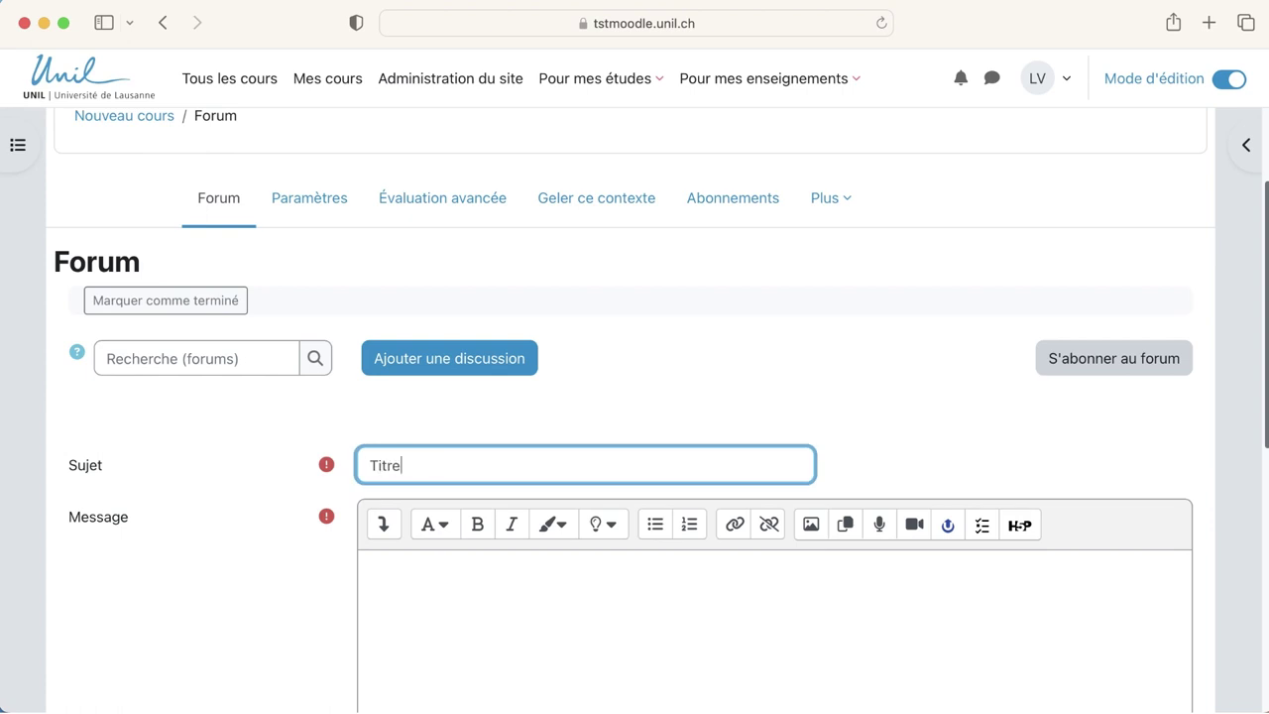
scroll(435, 463, "down", 4)
left_click(488, 388)
type("M")
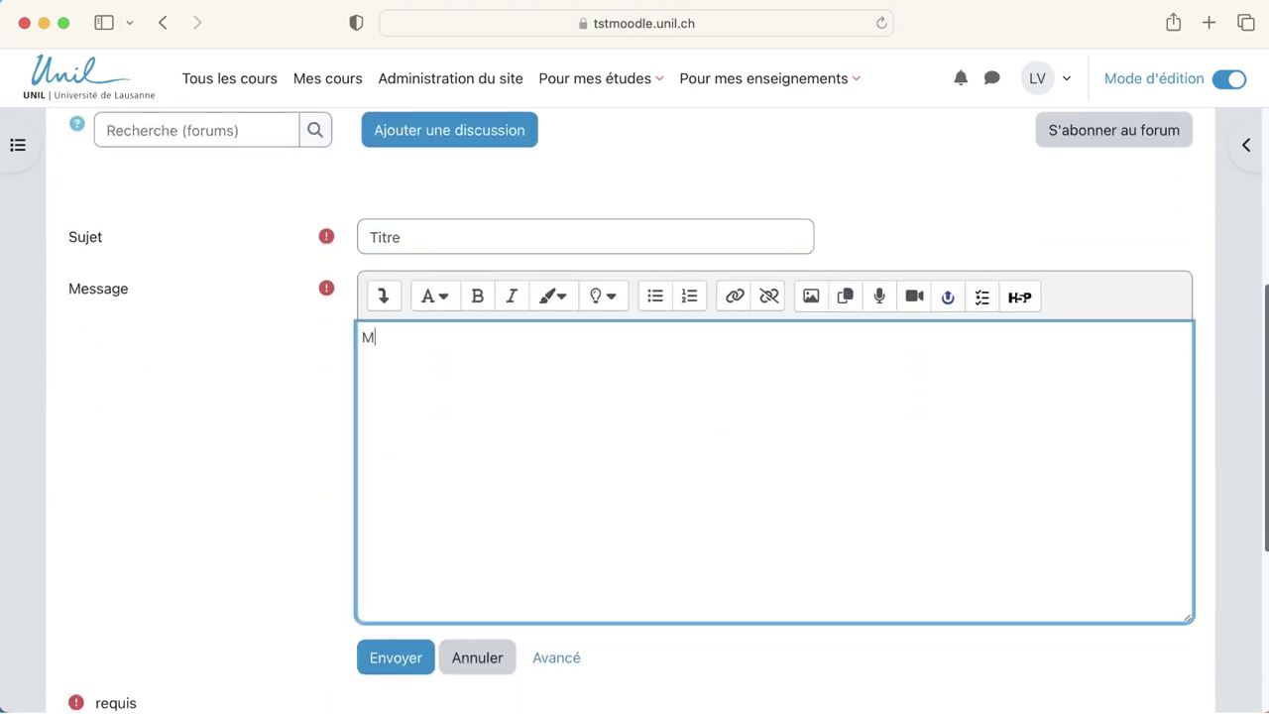
type("essage")
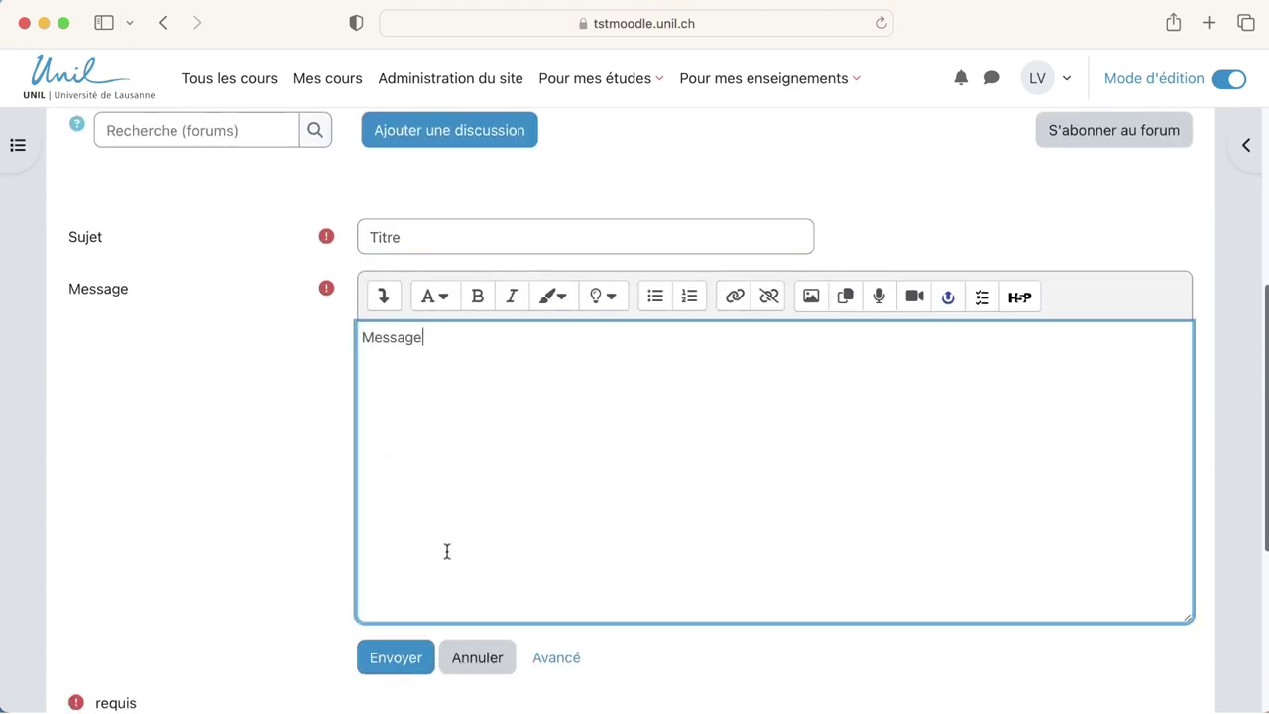
left_click(398, 650)
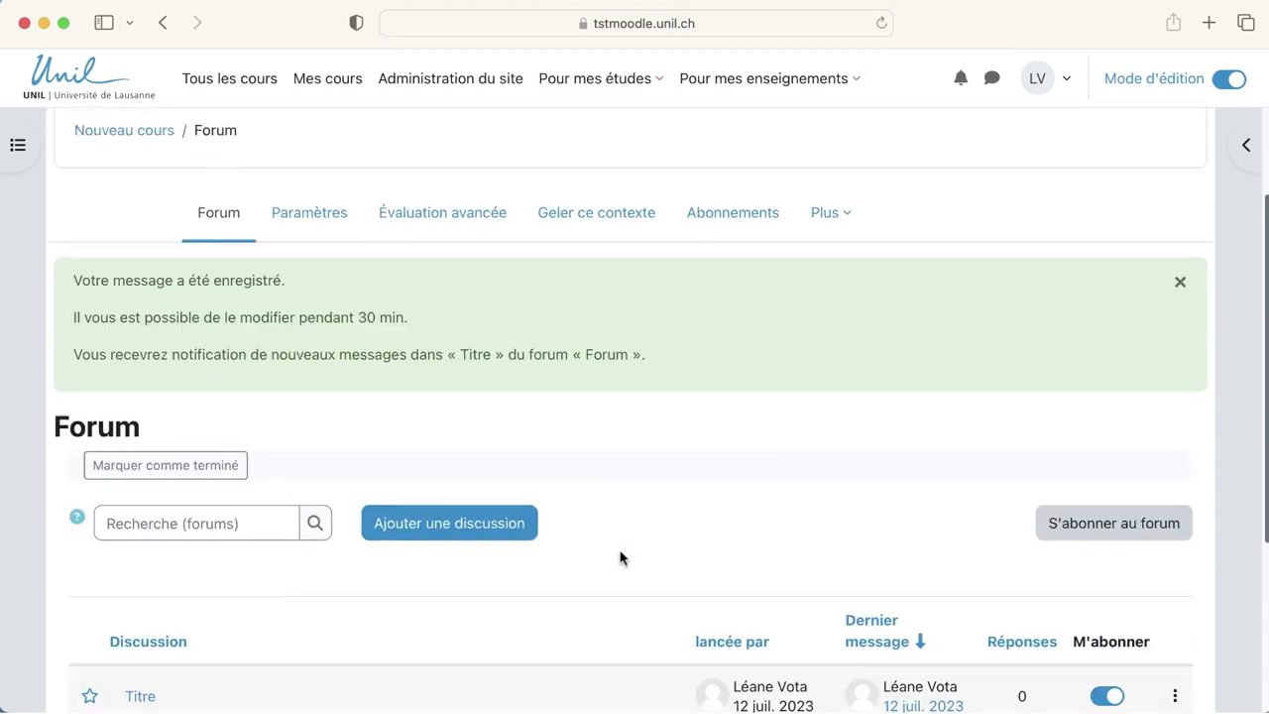
Draft a second discussion with the subject "Sujet" and the message "Message", and open its advanced options.
left_click(477, 466)
left_click(416, 563)
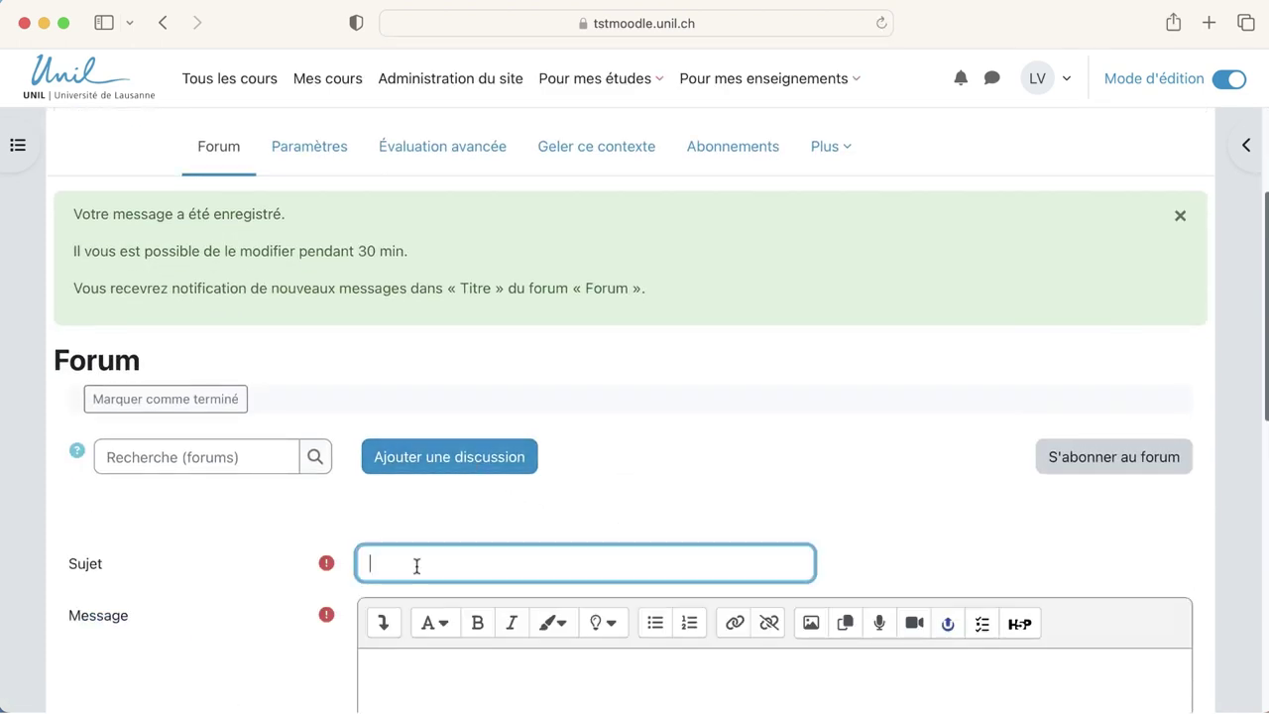
type("Sujet")
left_click(414, 660)
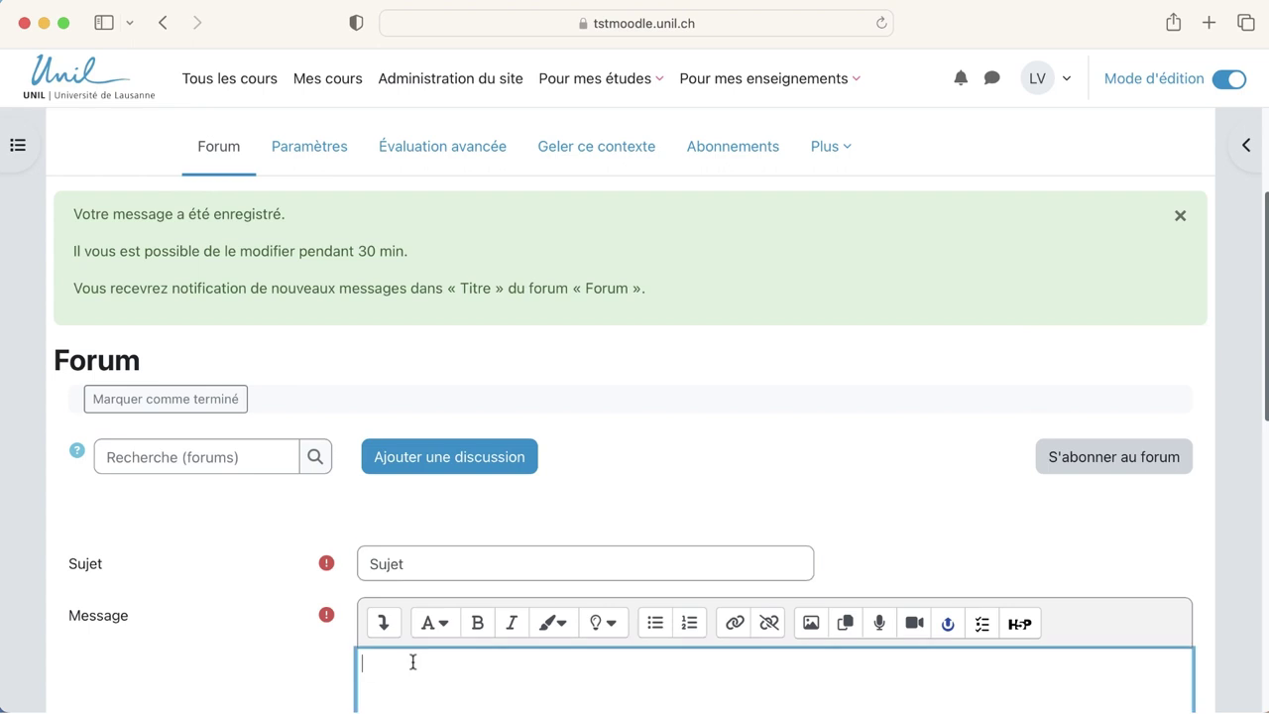
type("Message")
scroll(326, 628, "down", 10)
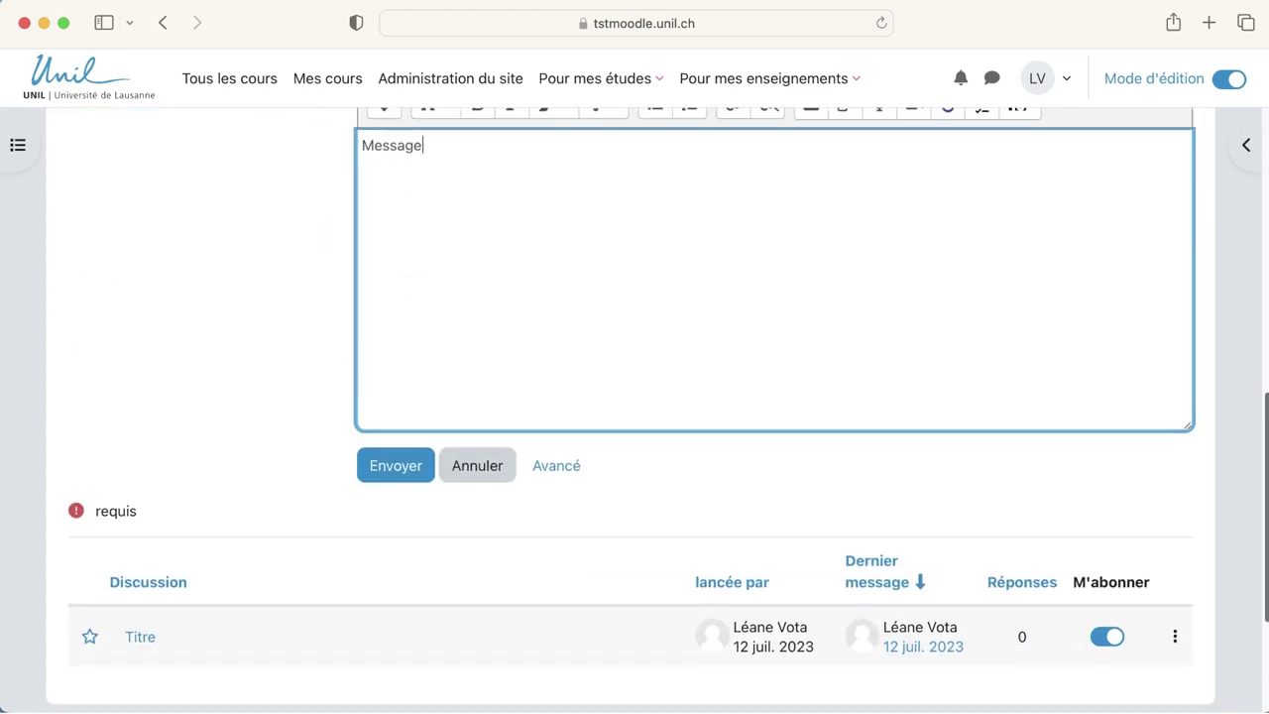
left_click(556, 435)
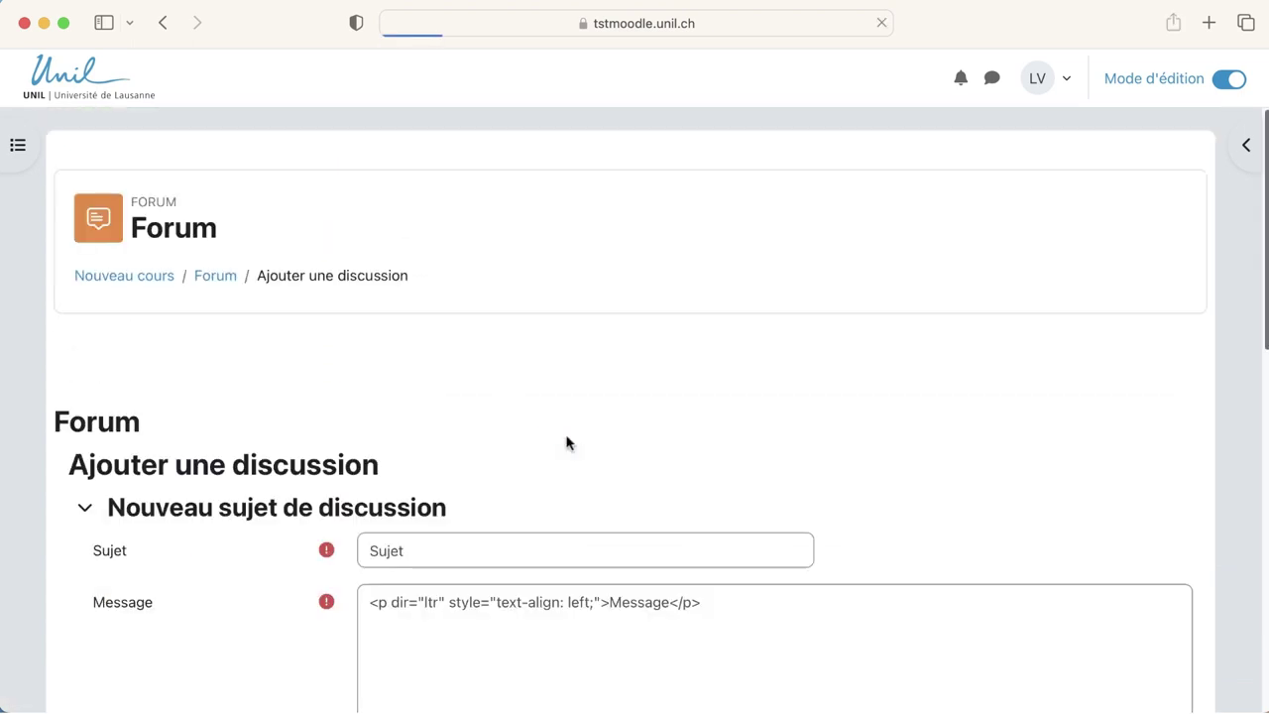
Review the subscription, attachment, pinning and notification options, then submit the "Sujet" discussion without changing them.
scroll(566, 443, "down", 4)
scroll(566, 443, "down", 5)
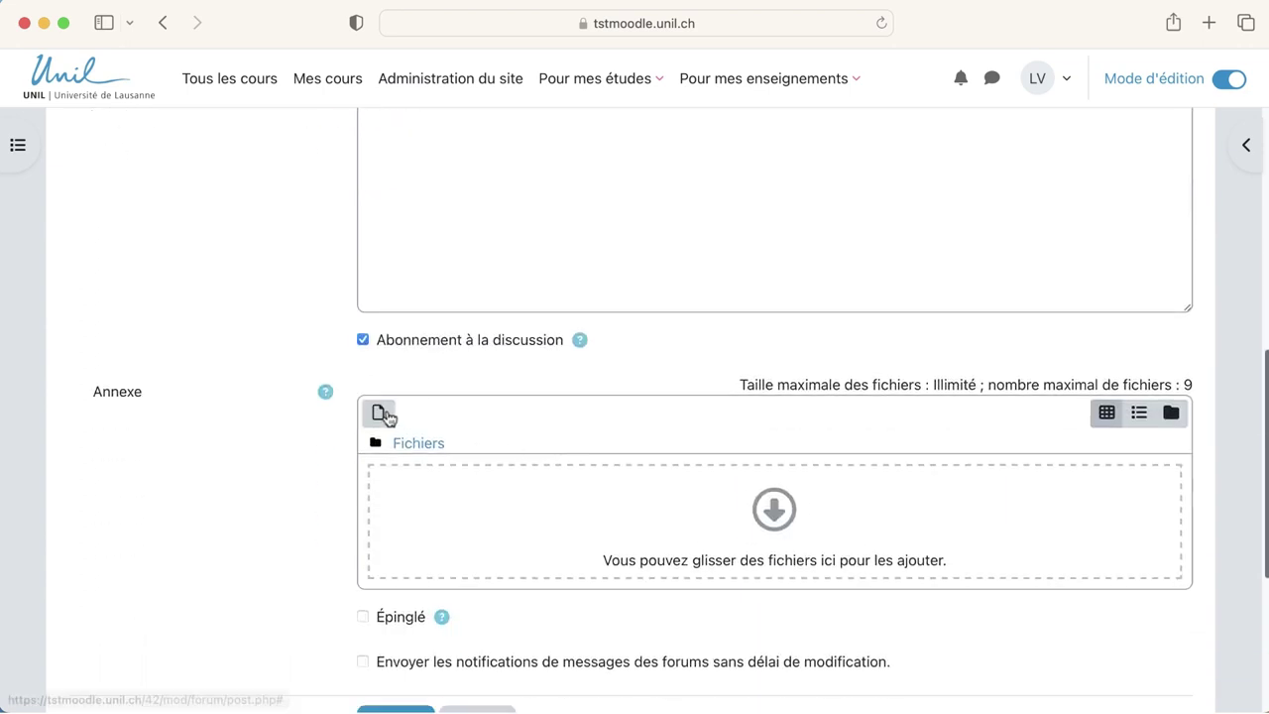
scroll(353, 457, "down", 4)
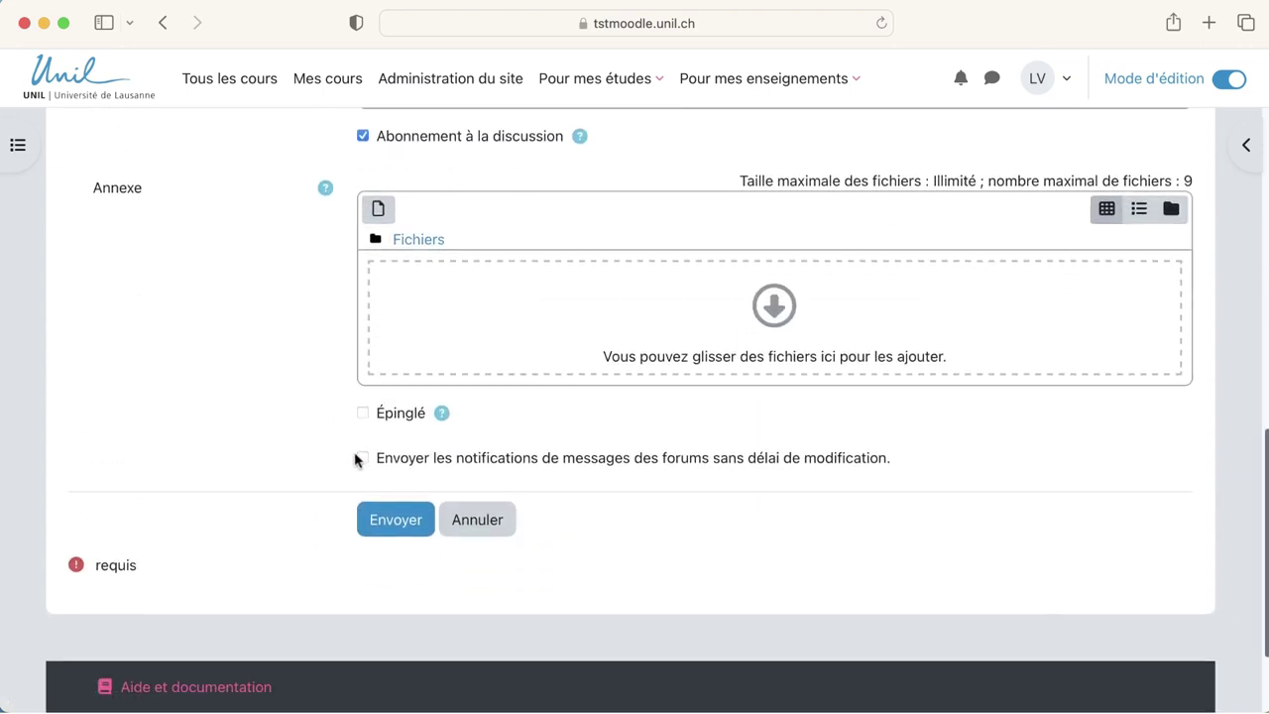
left_click(392, 523)
scroll(390, 521, "down", 2)
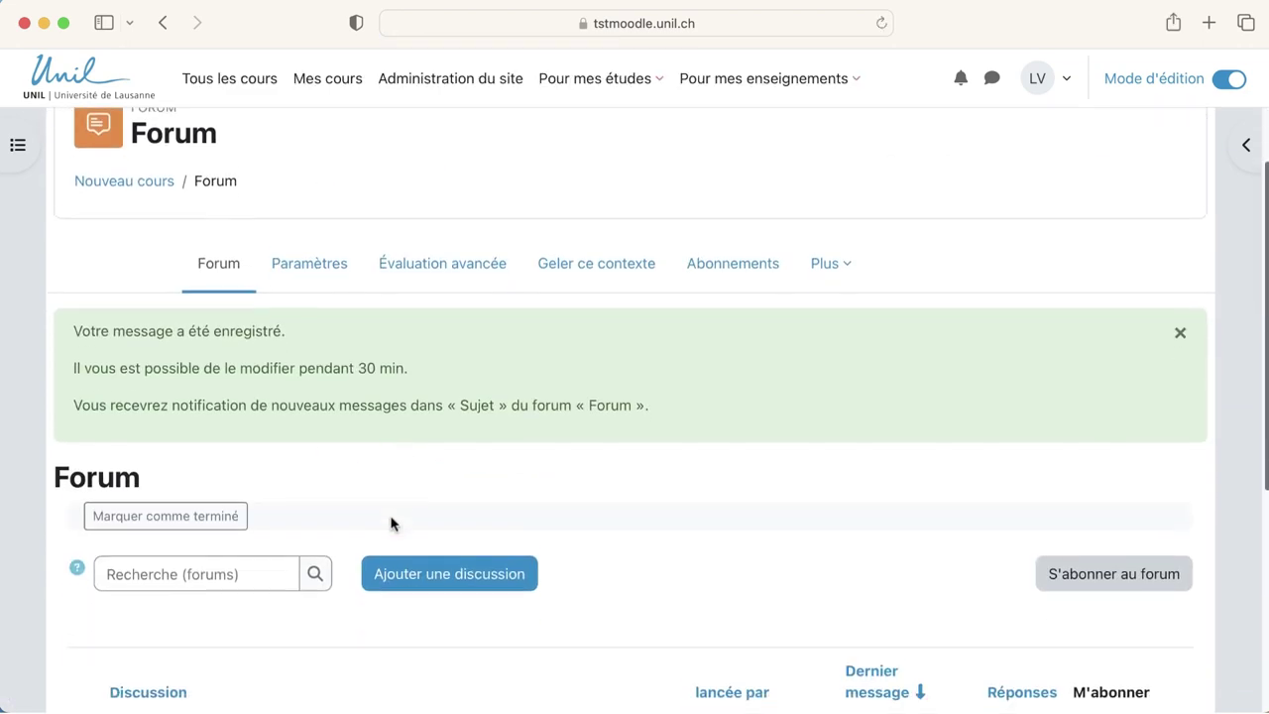
scroll(652, 524, "down", 3)
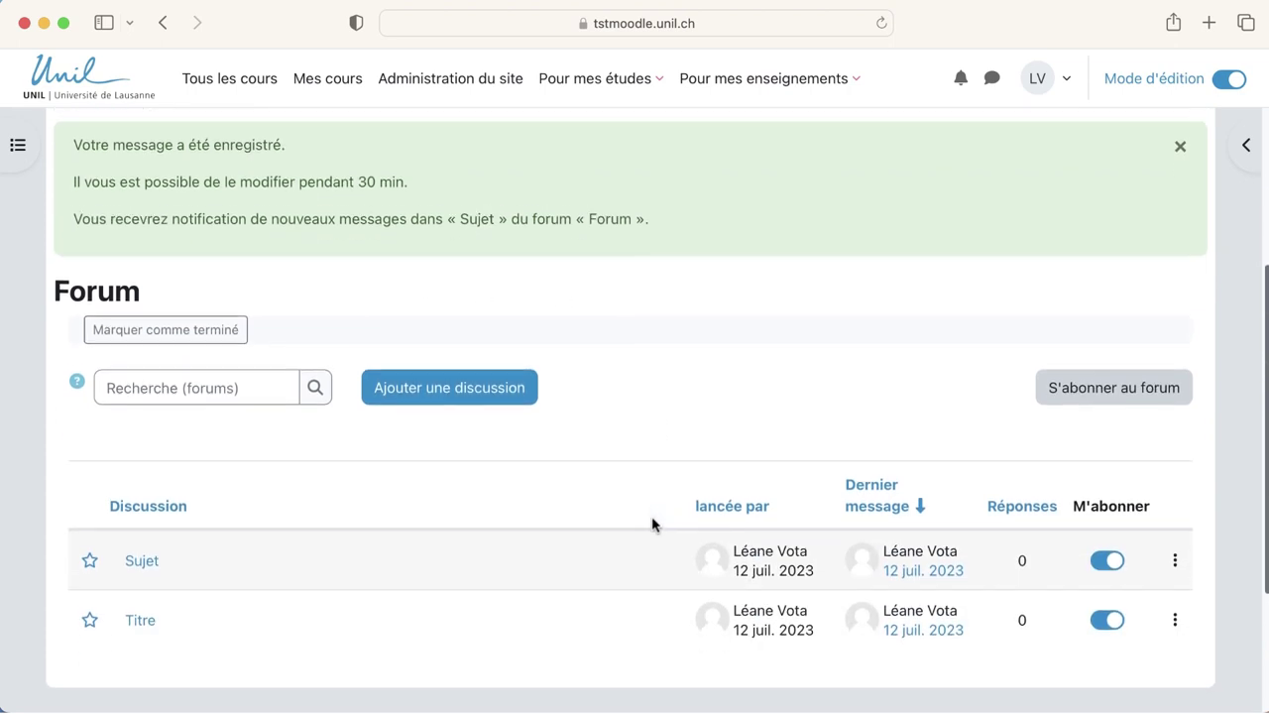
Return to the course "Nouveau cours" and open the forum "Chaque personne lance une discussion unique".
scroll(651, 523, "up", 5)
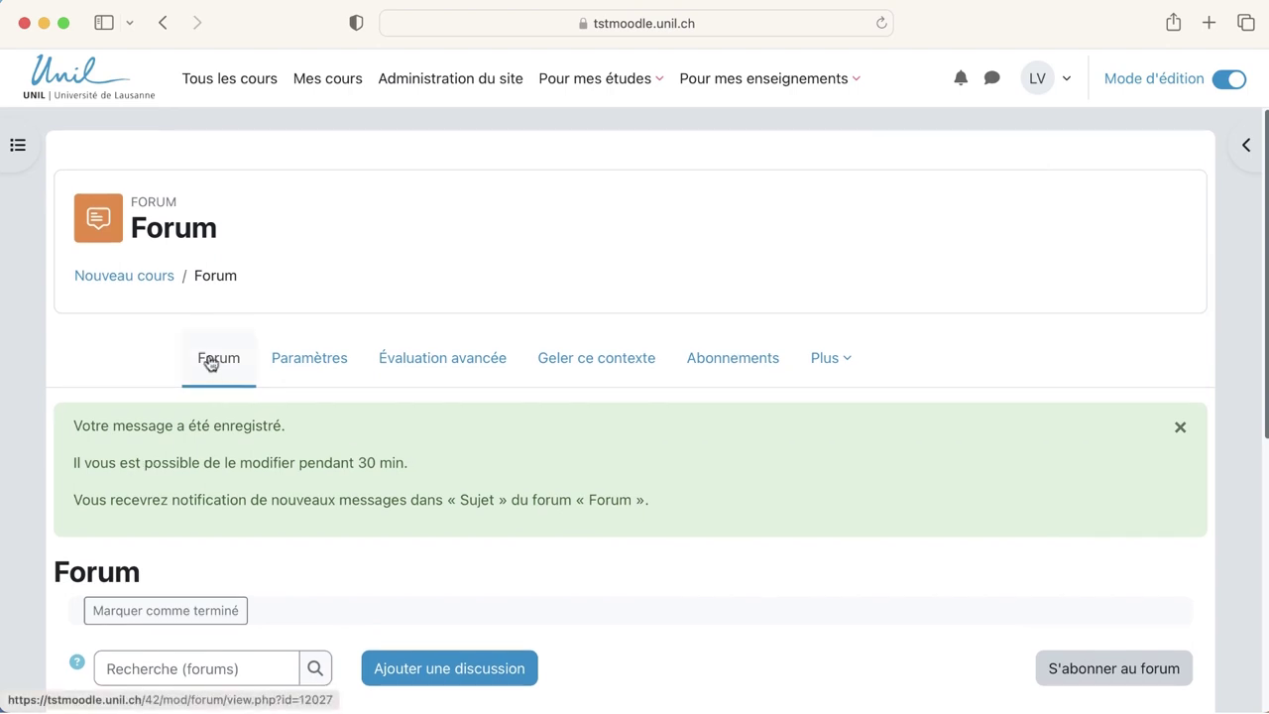
left_click(128, 274)
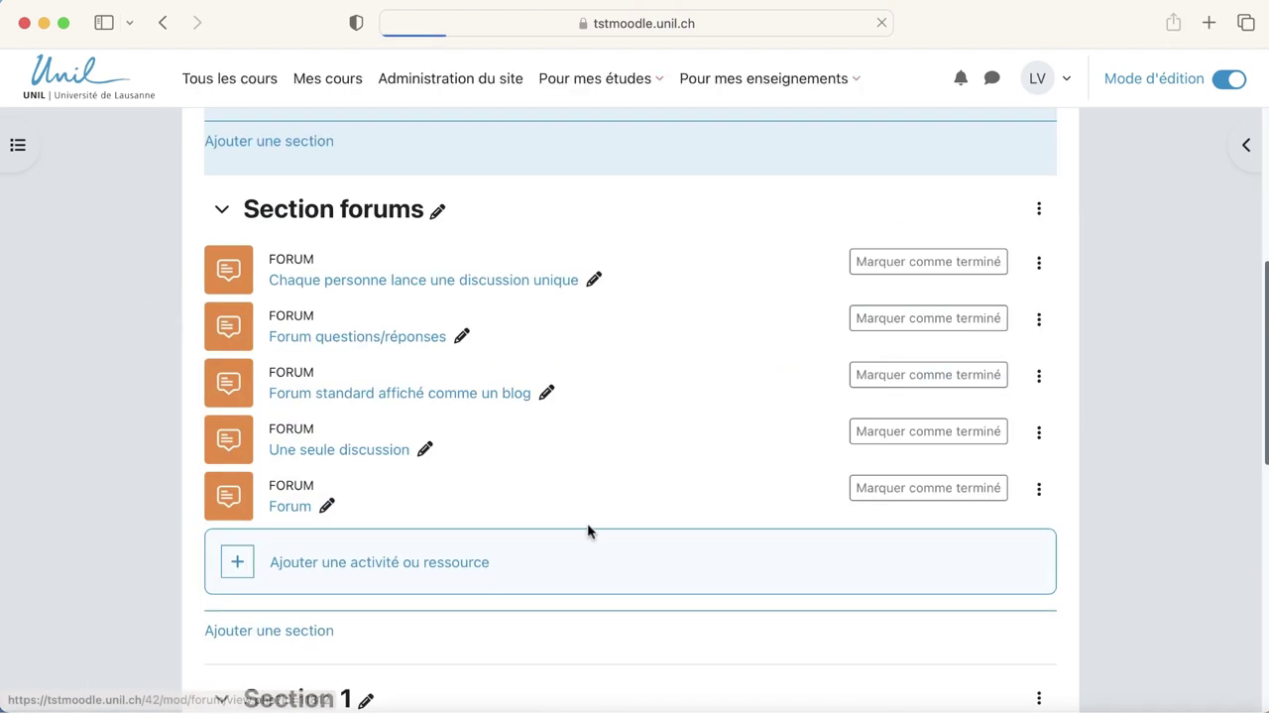
left_click(421, 281)
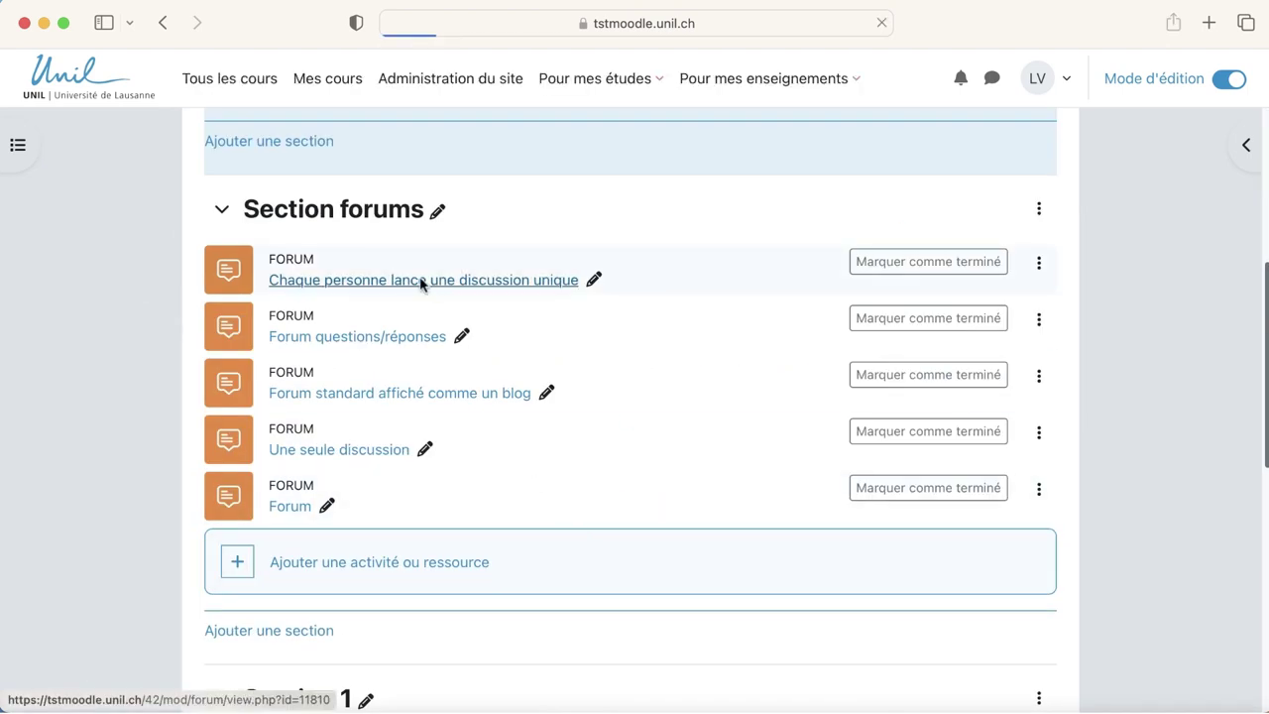
scroll(679, 512, "down", 2)
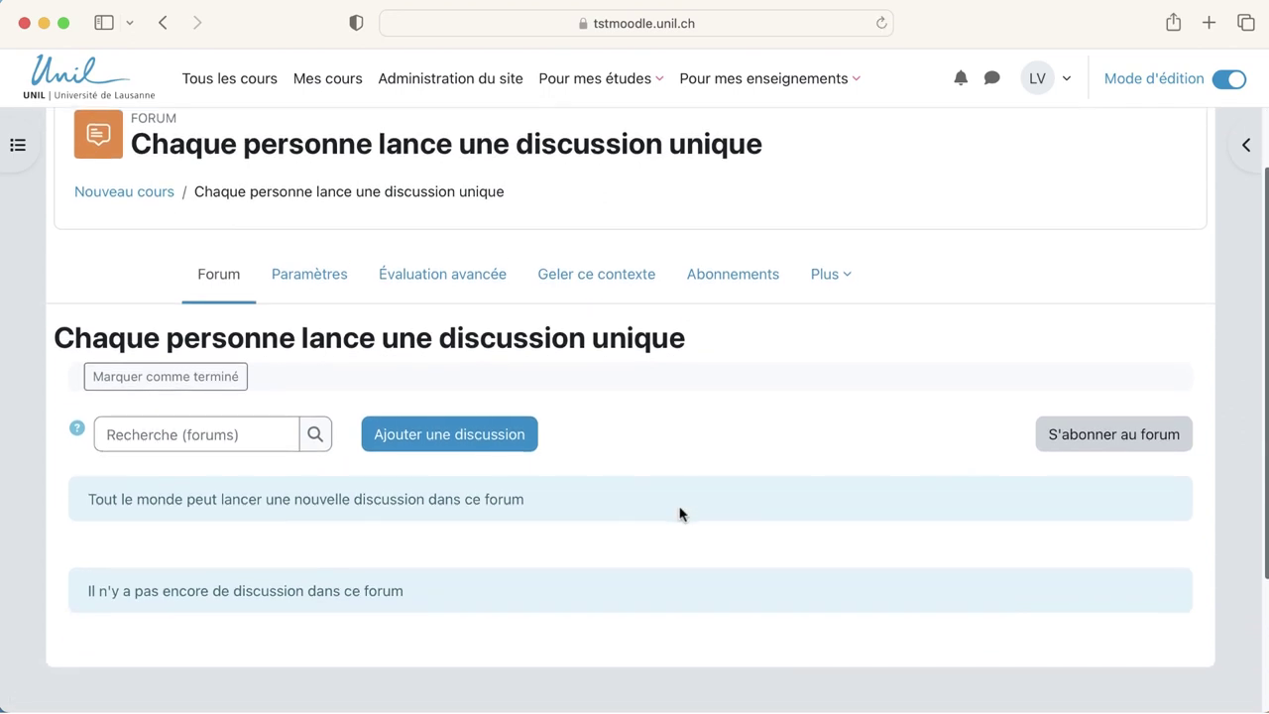
Post a discussion in the single-discussion-per-person forum with the subject "Sujet" and the message "Message".
left_click(473, 443)
left_click(444, 594)
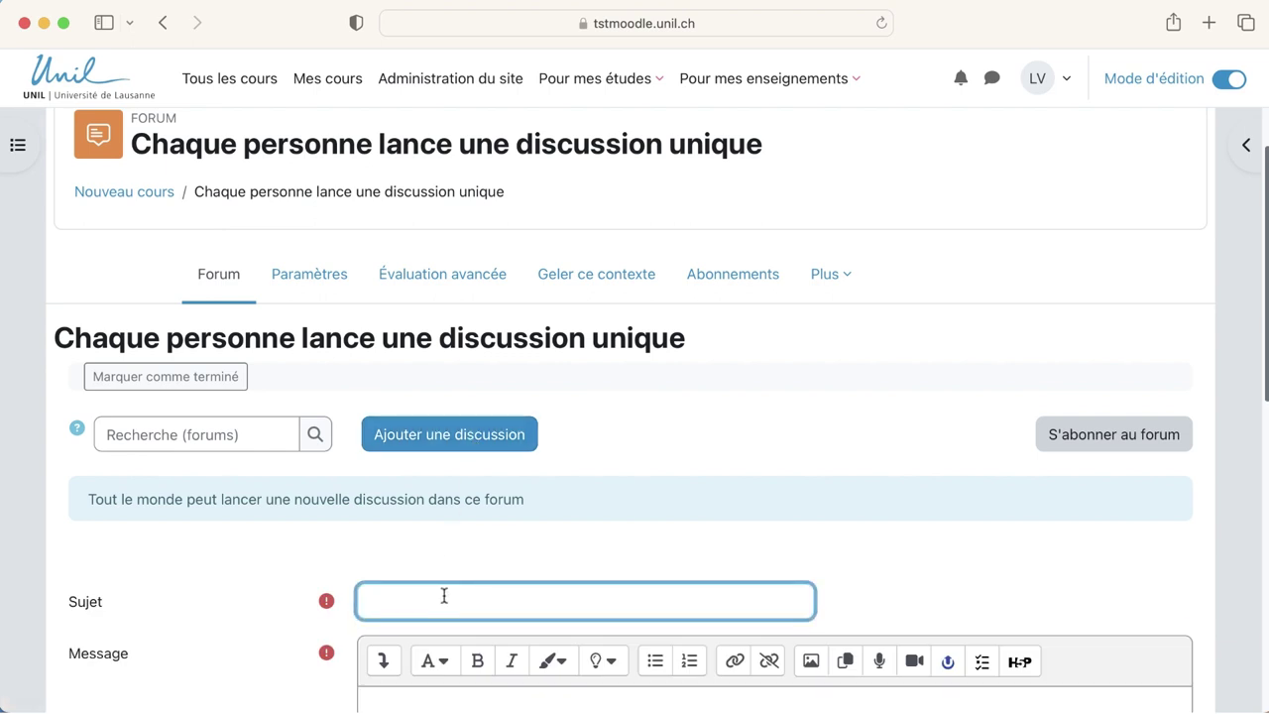
type("Sujet")
scroll(445, 622, "down", 2)
left_click(445, 622)
type("Message")
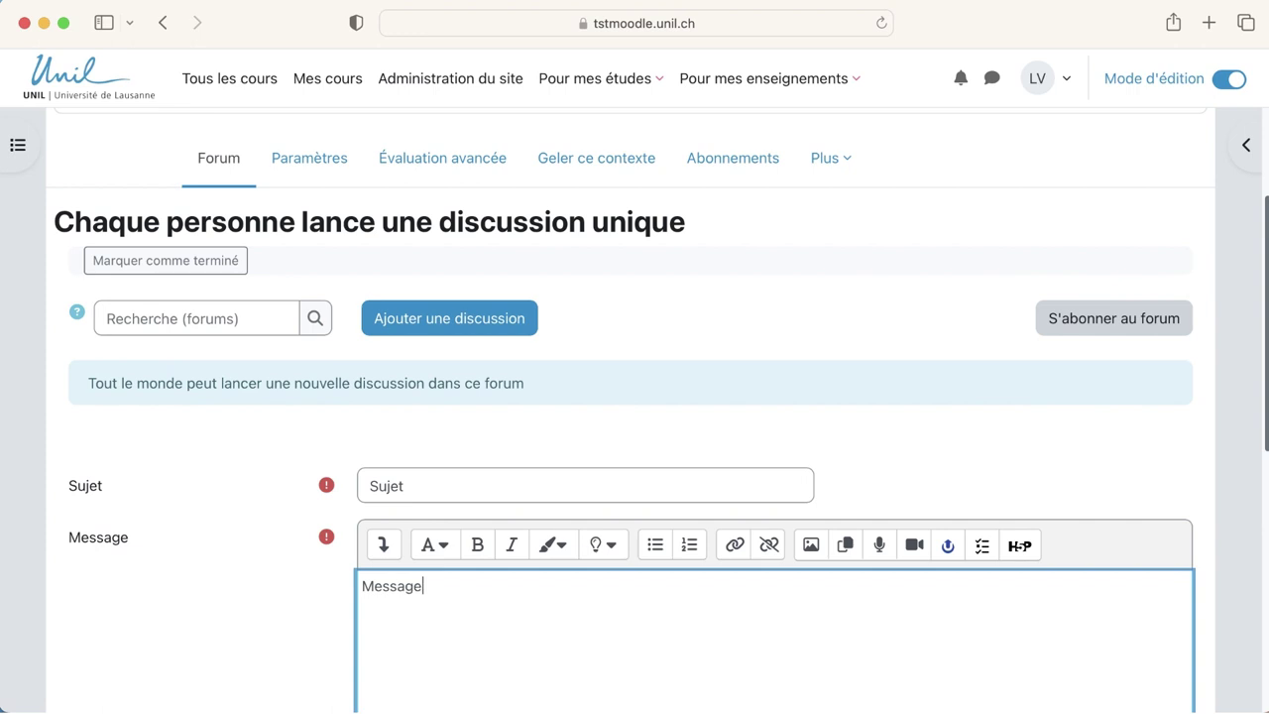
scroll(548, 569, "down", 8)
left_click(401, 428)
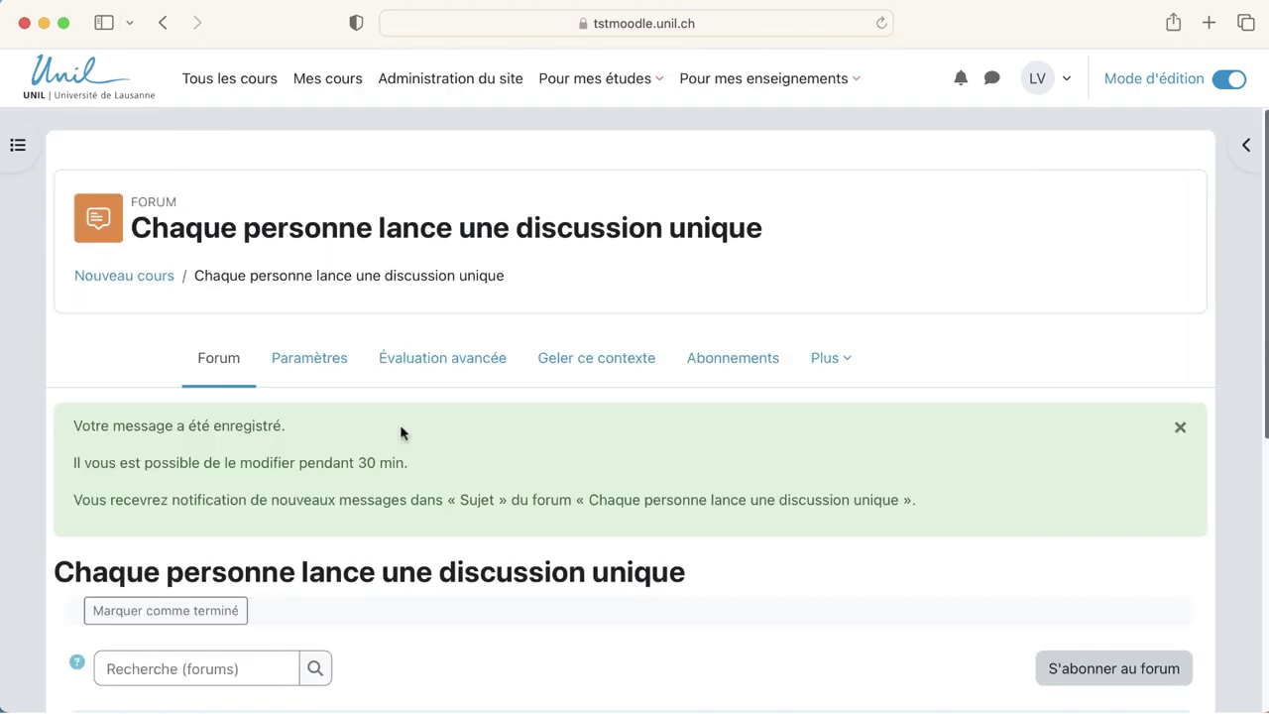
scroll(400, 432, "down", 5)
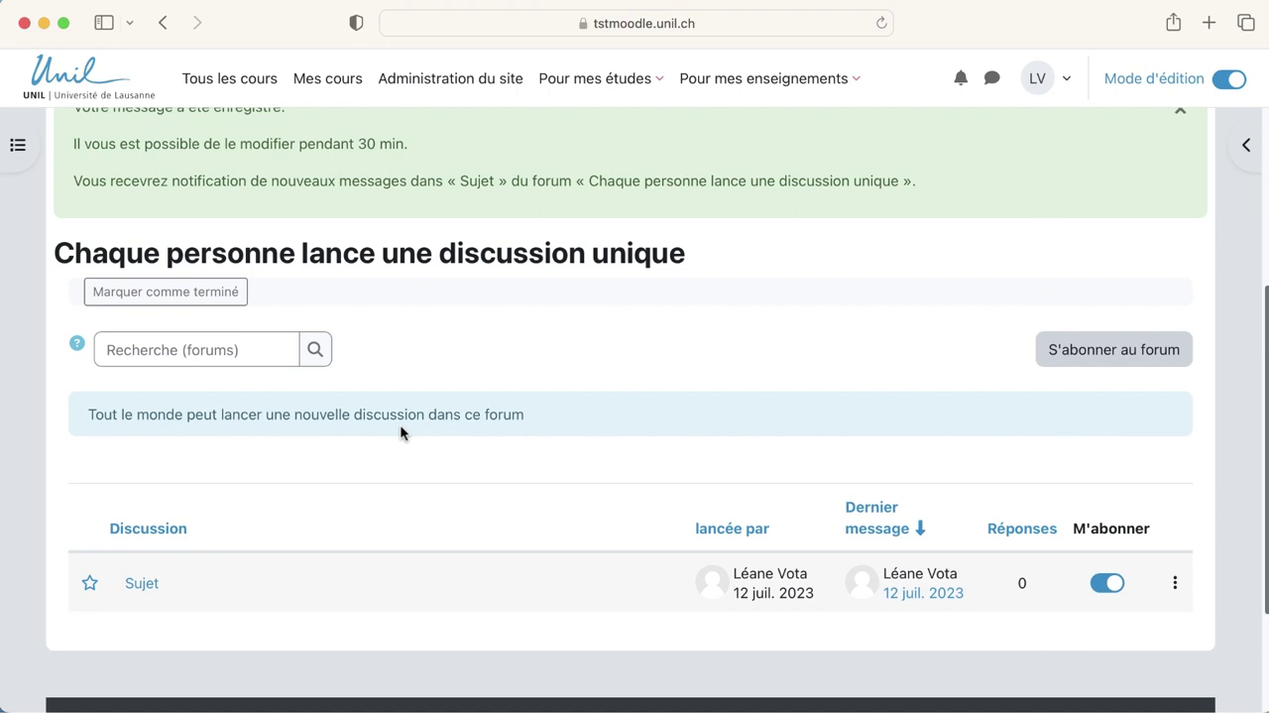
Go back to the course "Nouveau cours" and open the forum "Forum questions/réponses".
scroll(400, 431, "up", 5)
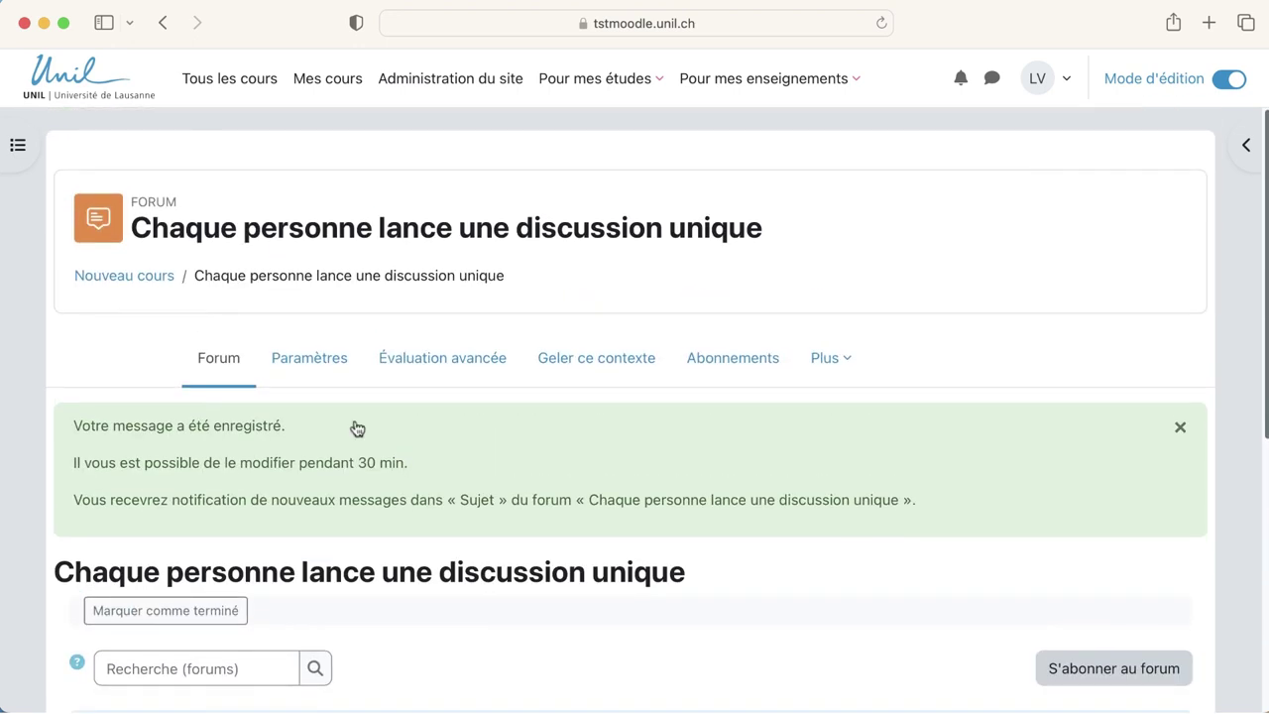
left_click(122, 280)
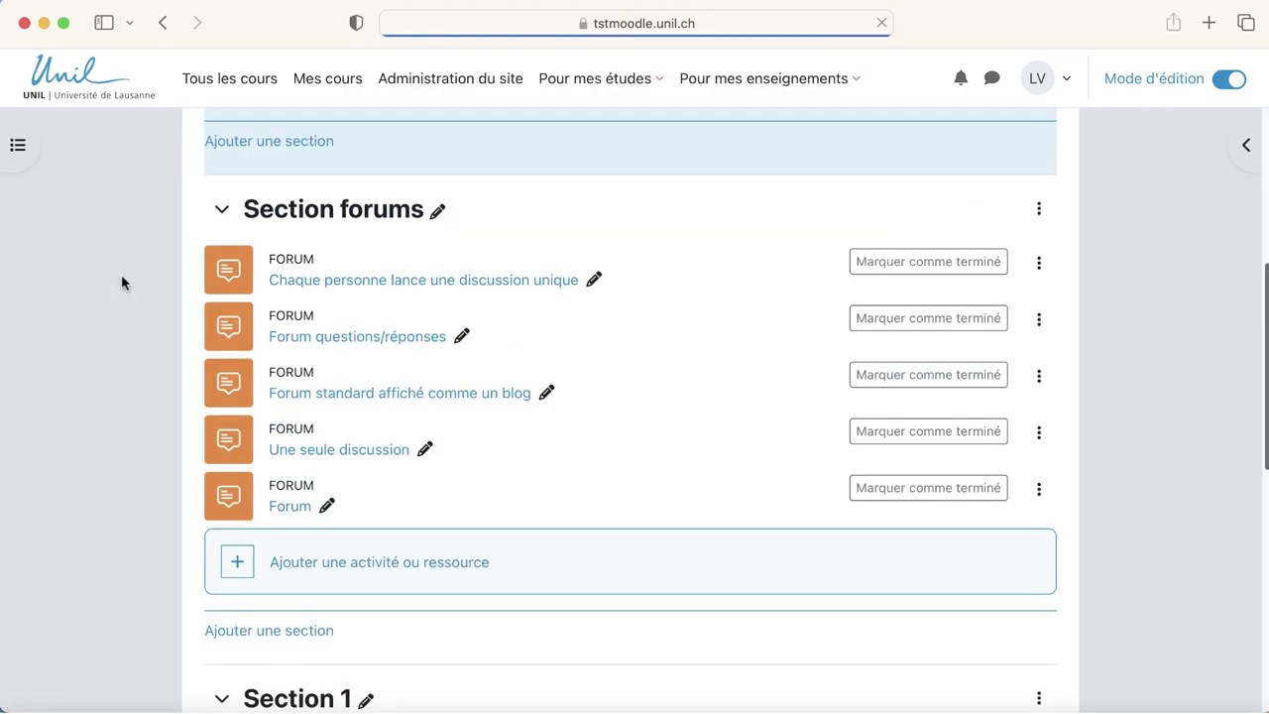
left_click(299, 338)
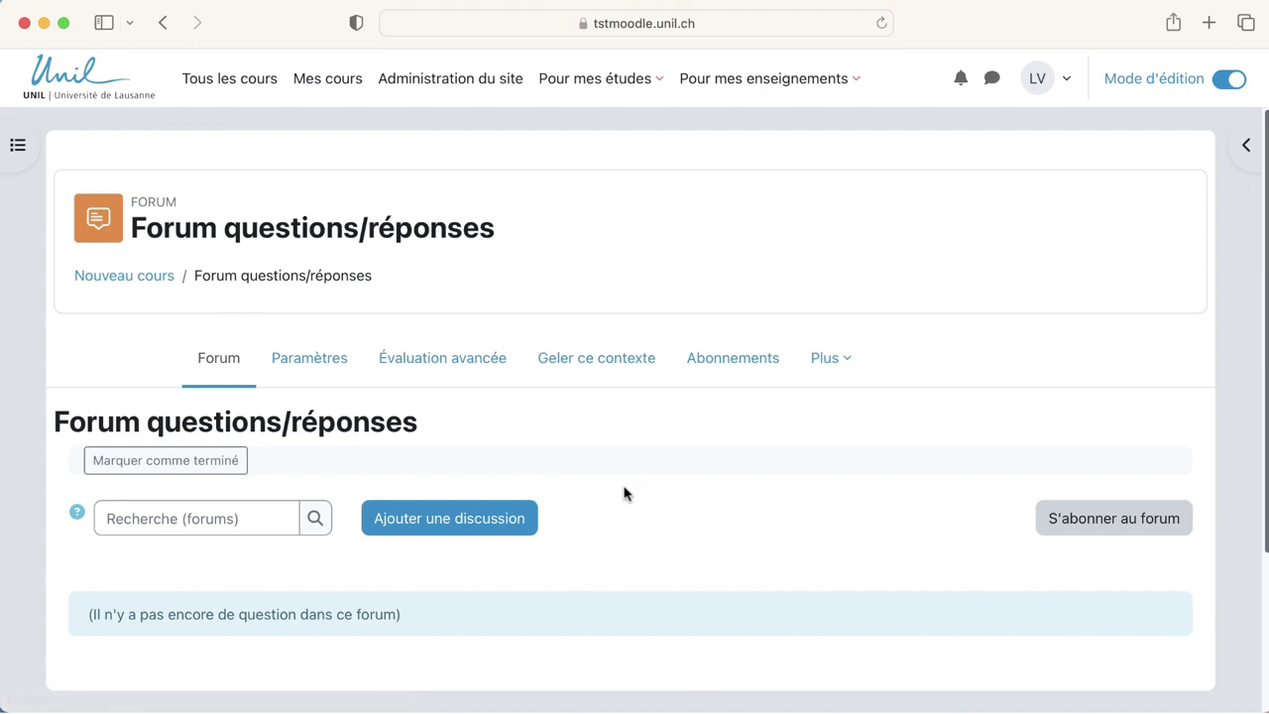
Post a discussion in the questions/réponses forum with the subject "Sujet" and the message "Question".
left_click(475, 530)
left_click(409, 622)
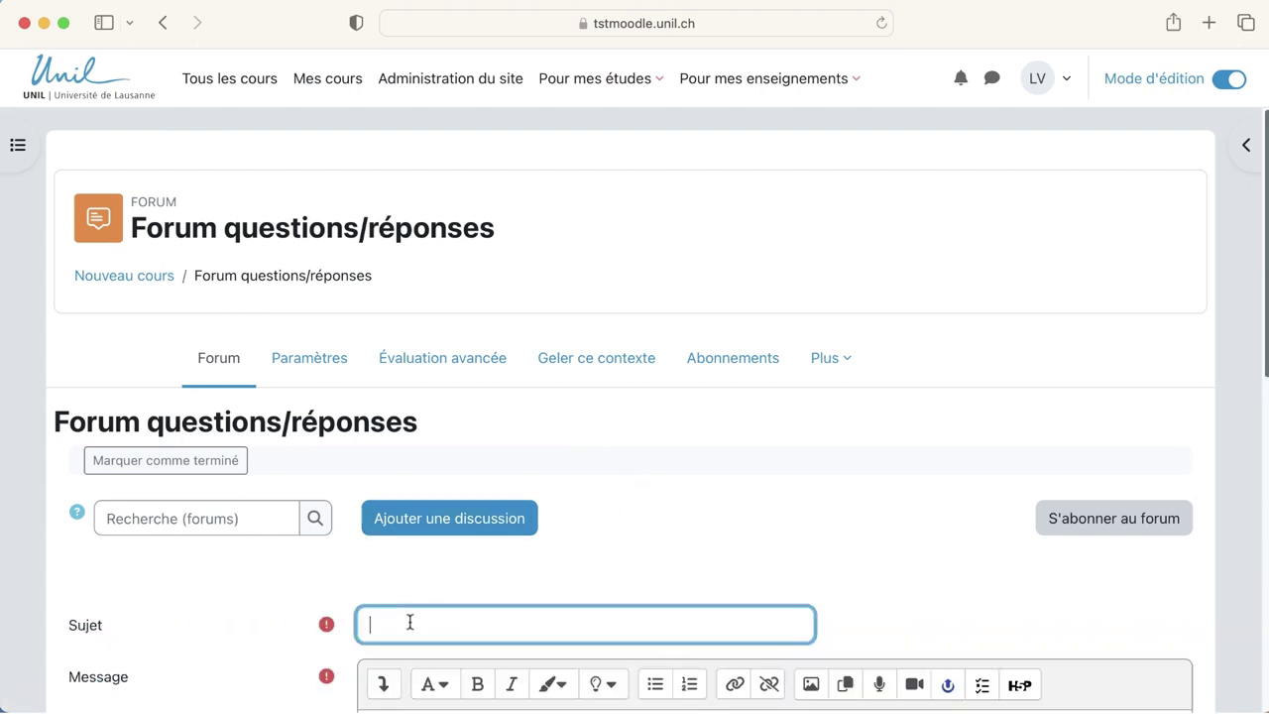
scroll(459, 515, "down", 6)
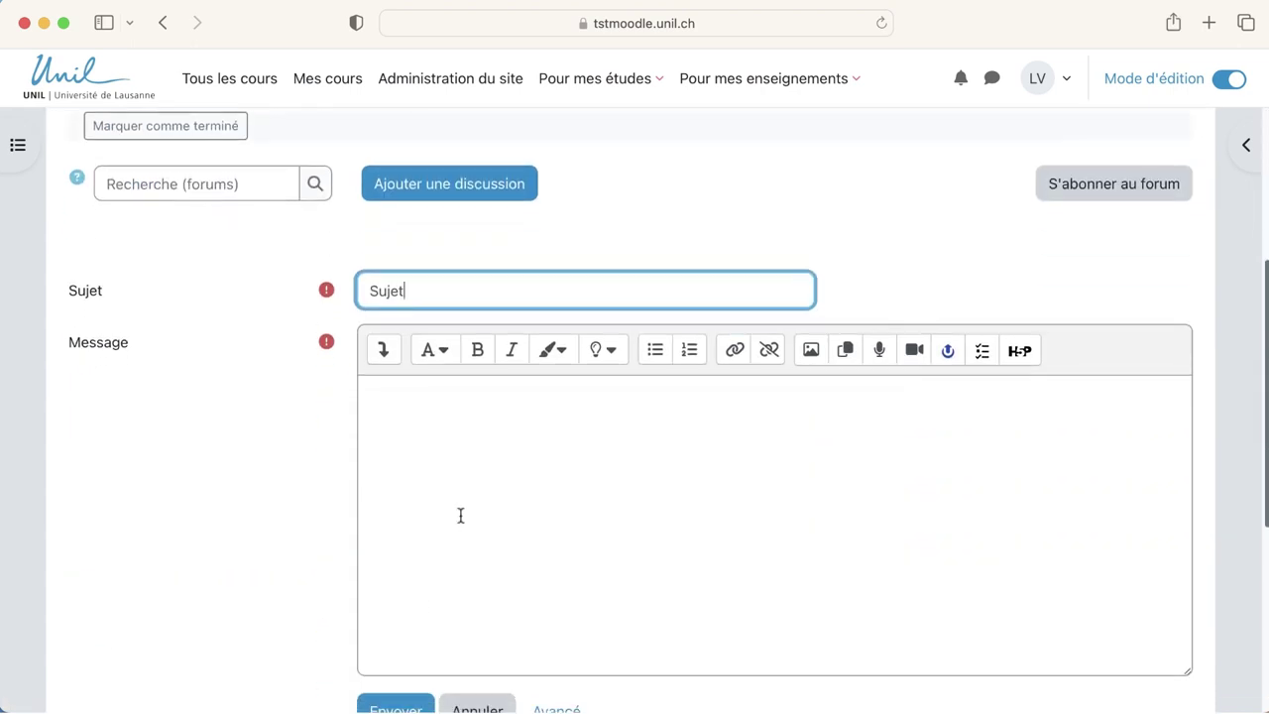
left_click(393, 394)
type("Question")
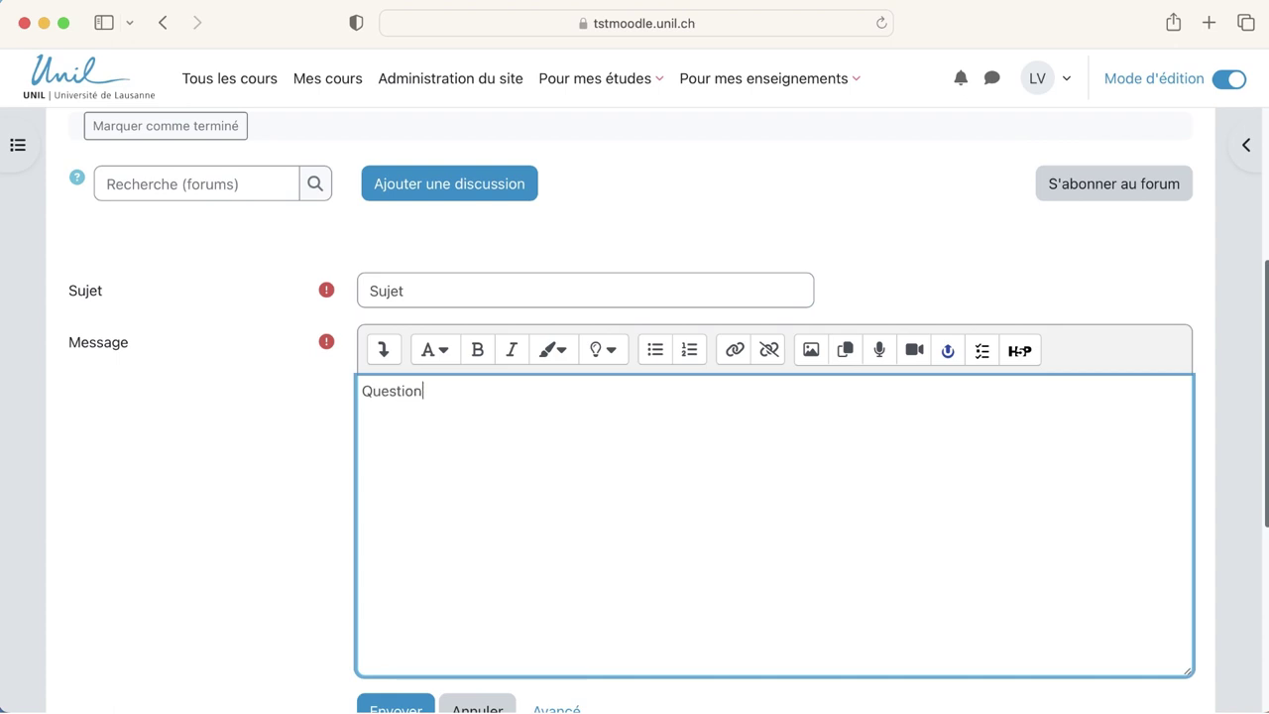
scroll(393, 397, "down", 2)
left_click(383, 642)
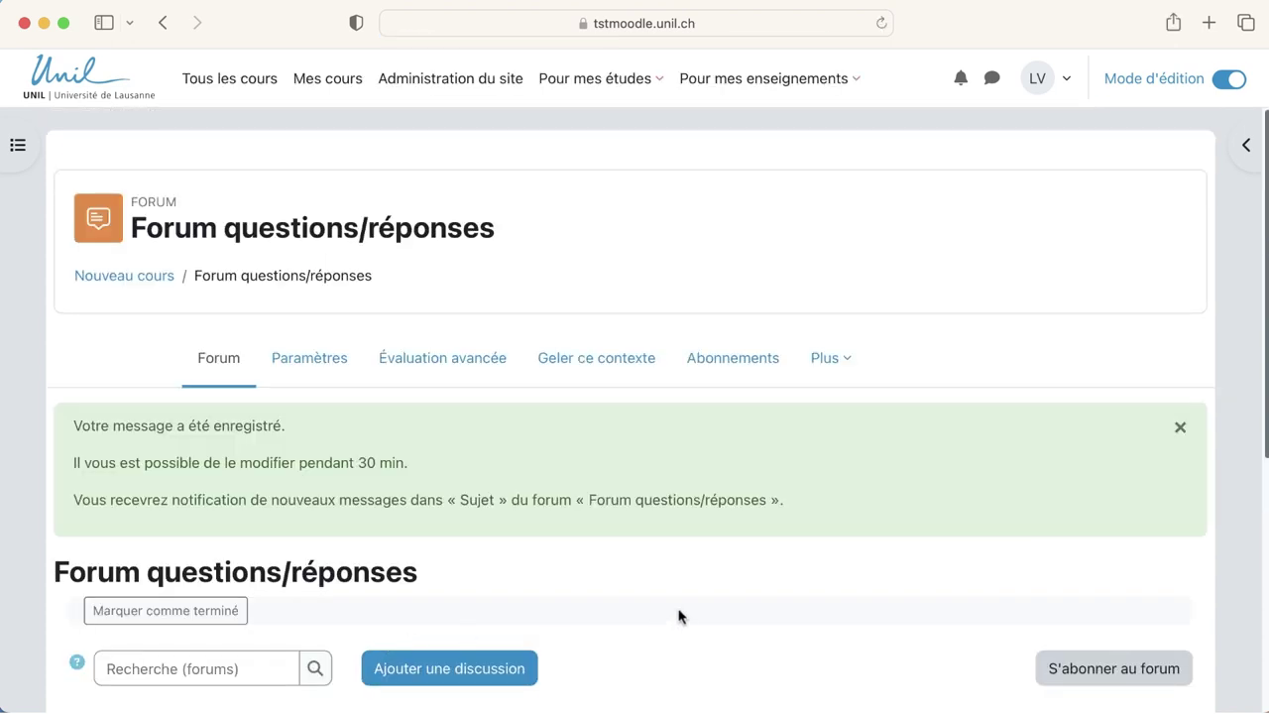
scroll(679, 615, "down", 5)
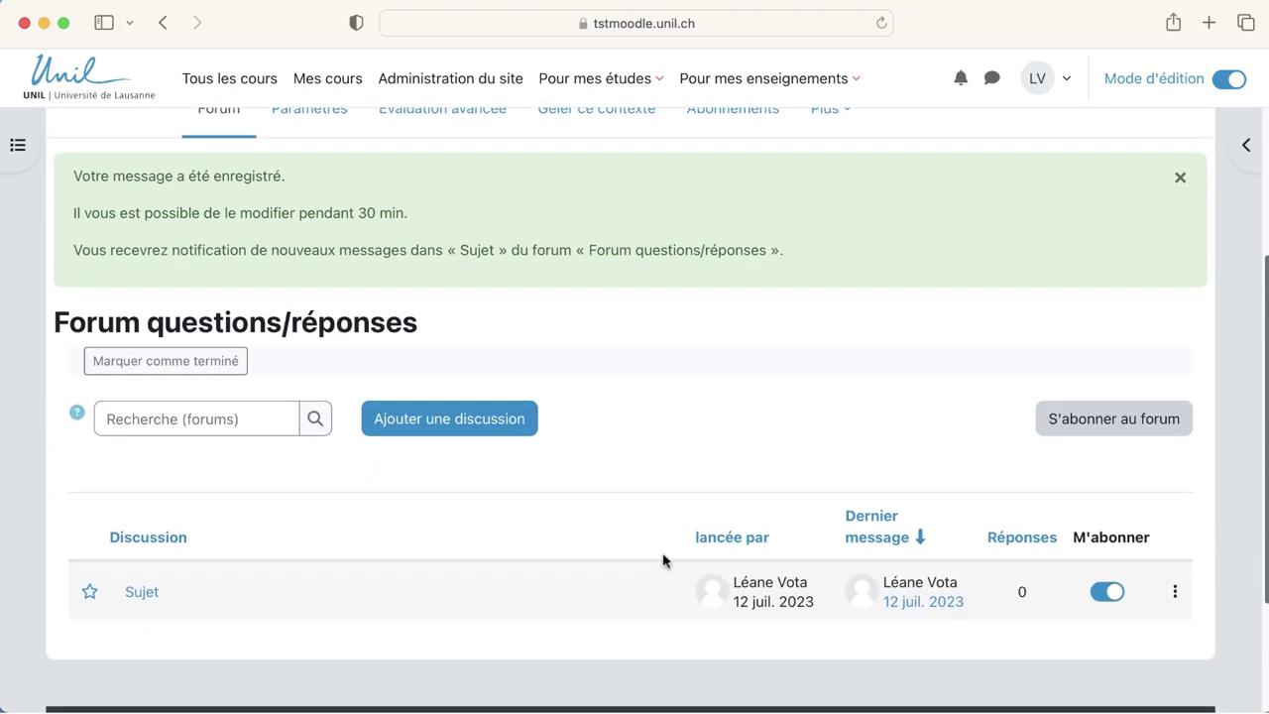